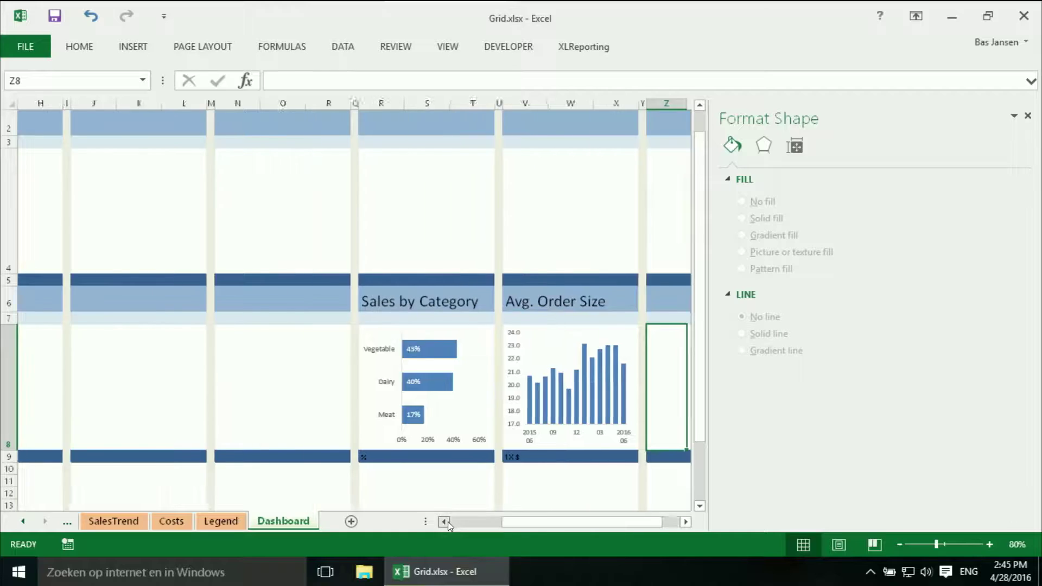
Scroll the Dashboard sheet back to column A to reveal the empty left-hand chart slots.
click(444, 521)
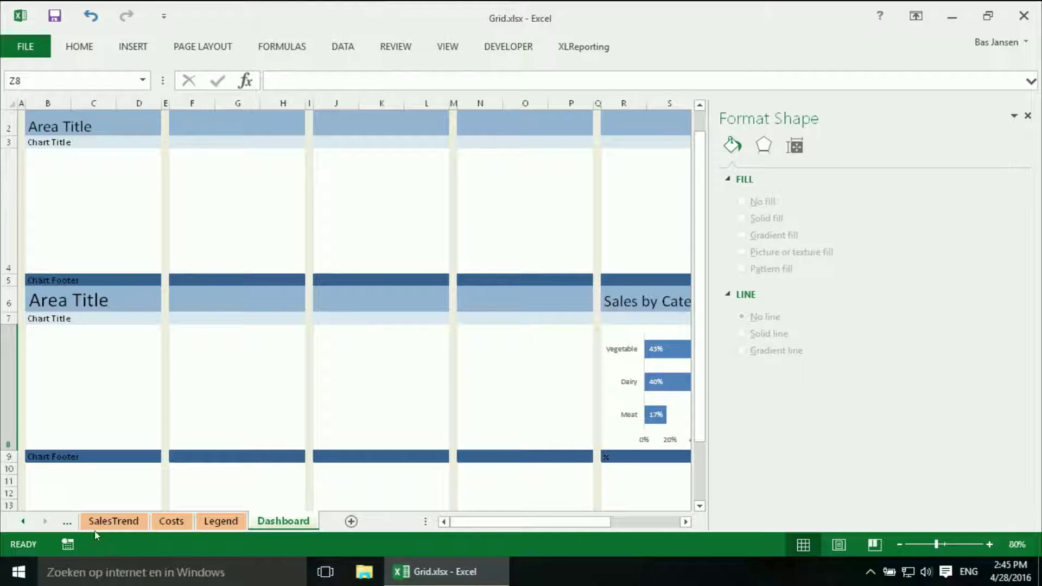
Switch to the SalesTrend sheet from the list of all sheets.
right_click(36, 527)
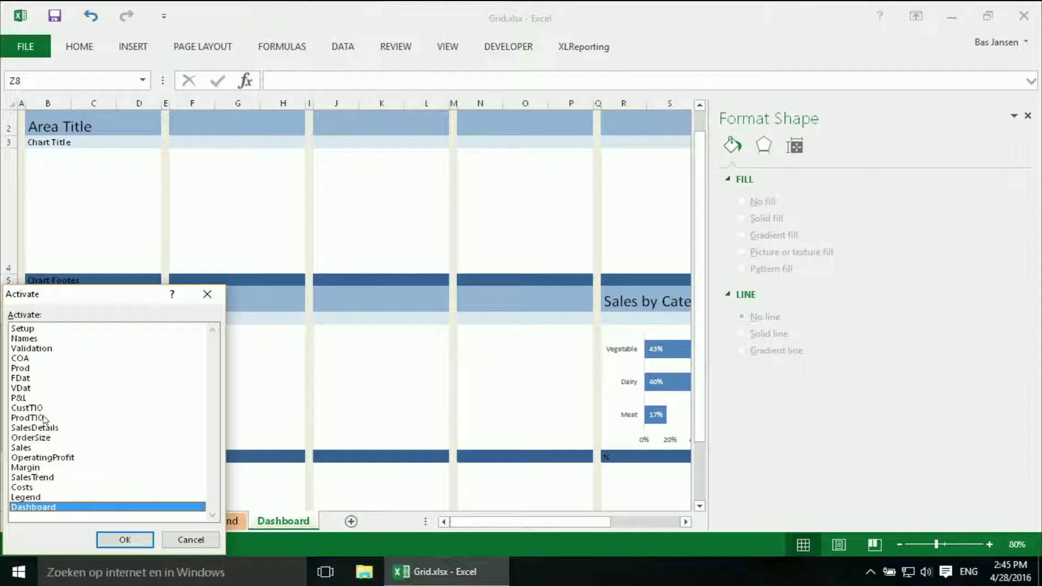
click(43, 478)
click(132, 544)
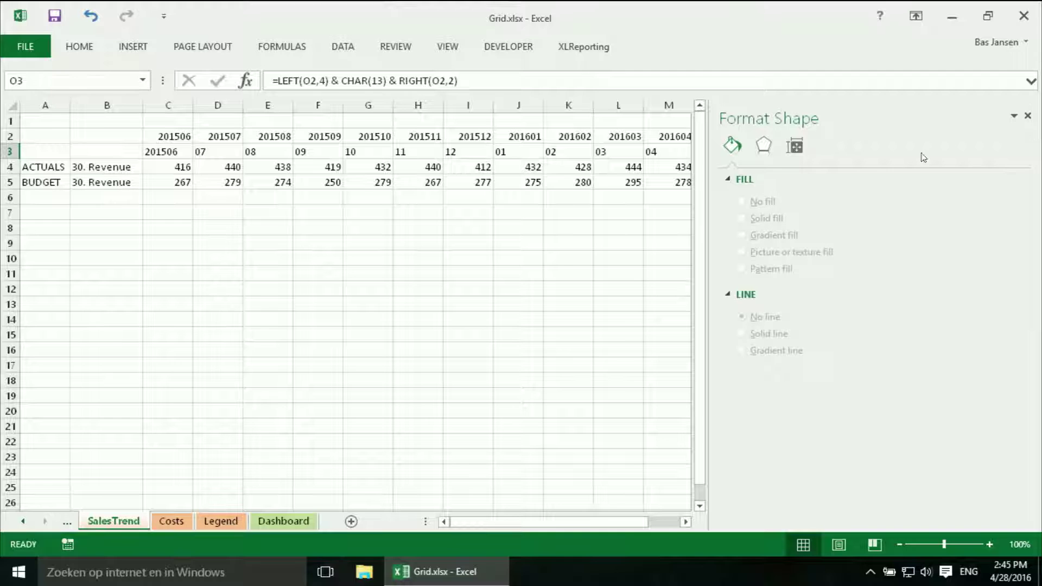
Close the Format Shape pane and select the period labels and revenue figures in C3:O5.
click(1028, 116)
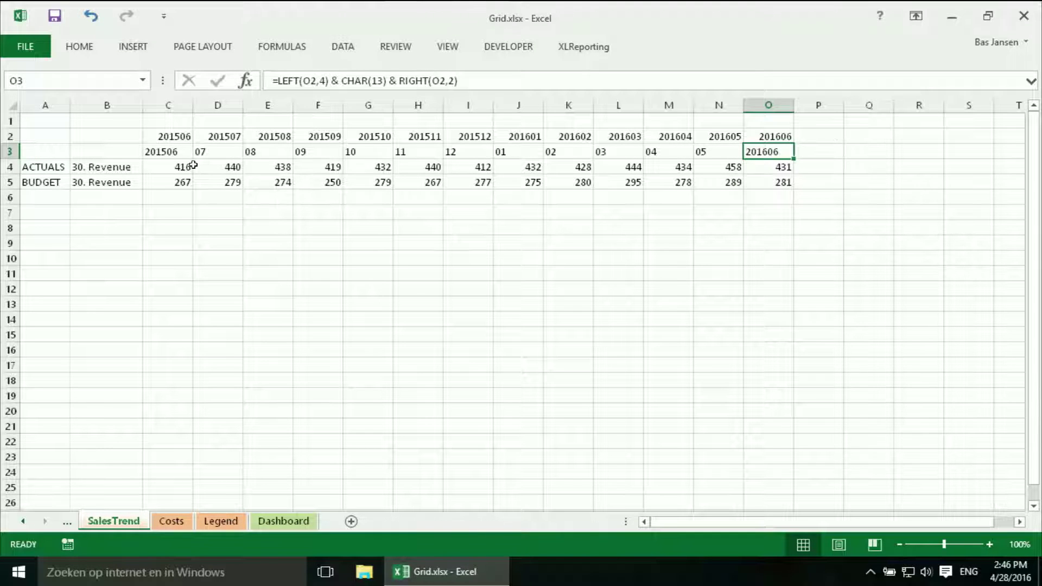
click(163, 151)
drag(163, 152, 751, 183)
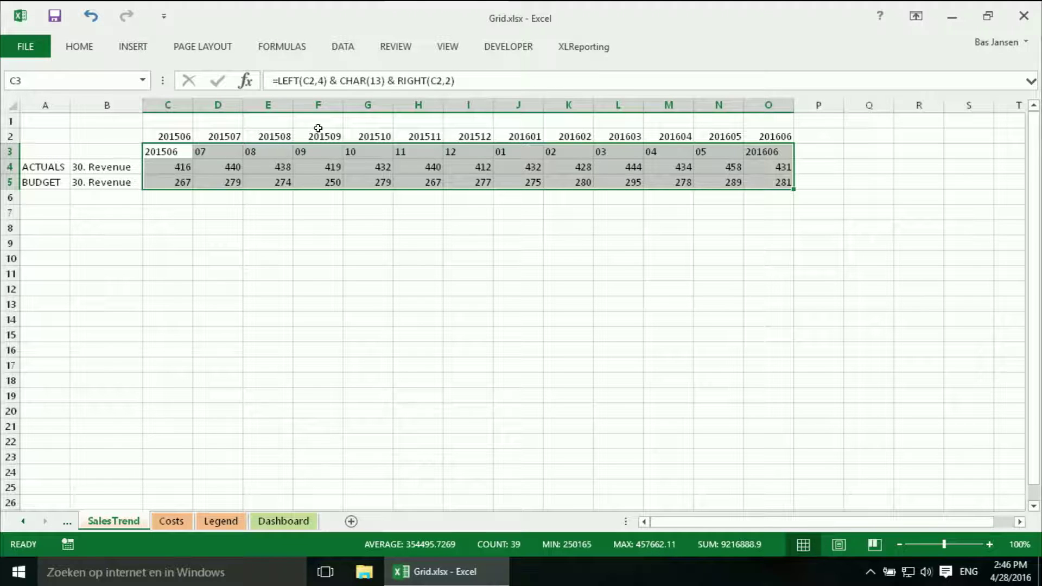
Insert a 2-D line chart of the selected actuals and budget data.
click(132, 47)
key(super+Tab)
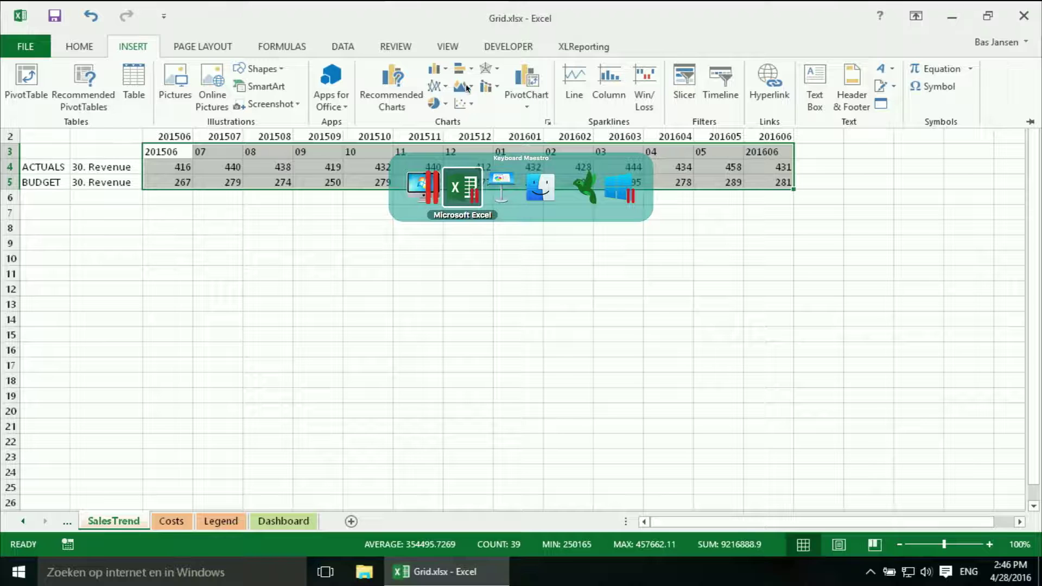
click(442, 89)
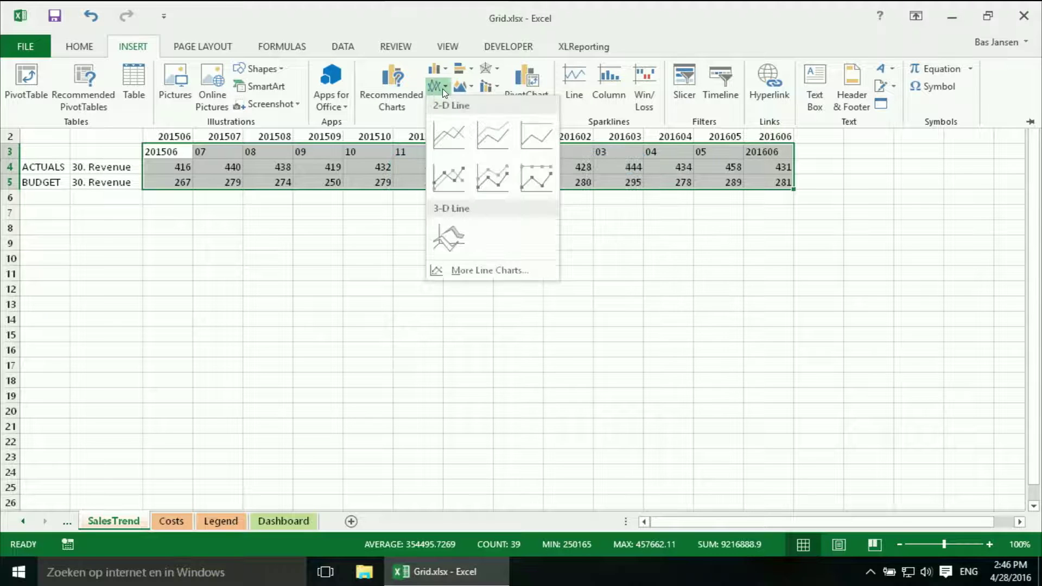
click(449, 126)
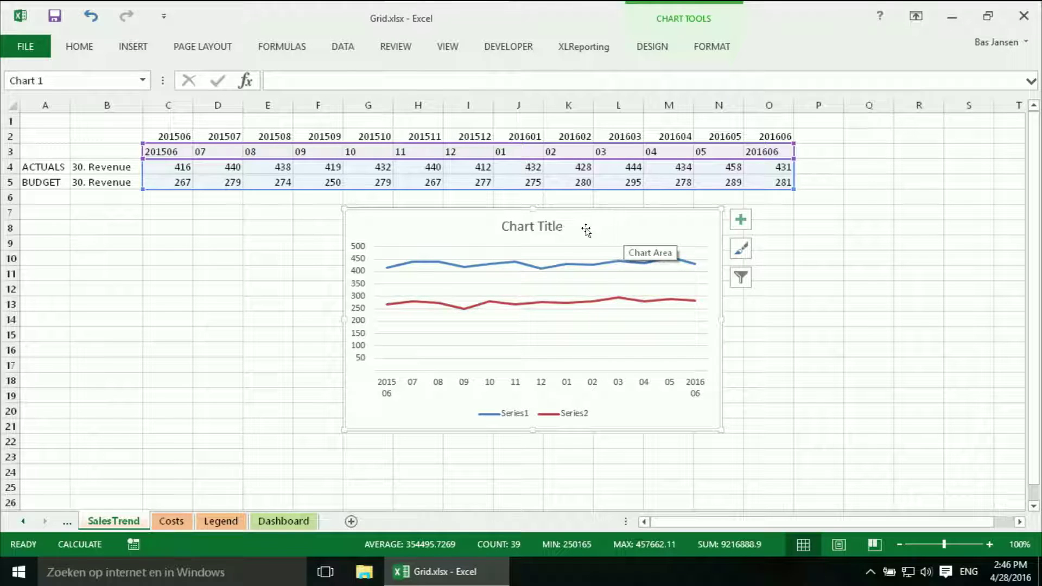
Delete the chart title and the legend from the new line chart.
click(554, 228)
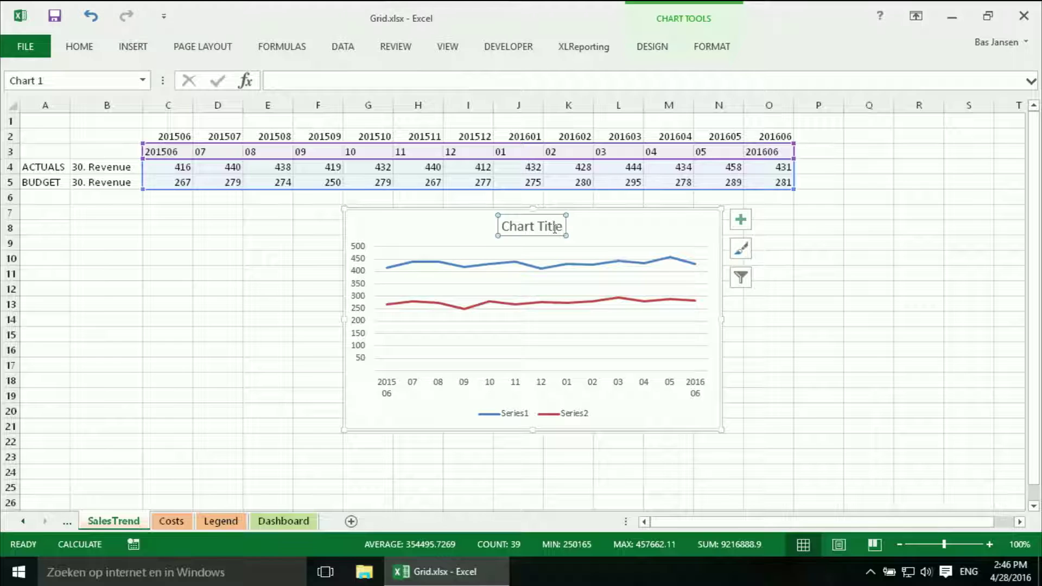
key(Delete)
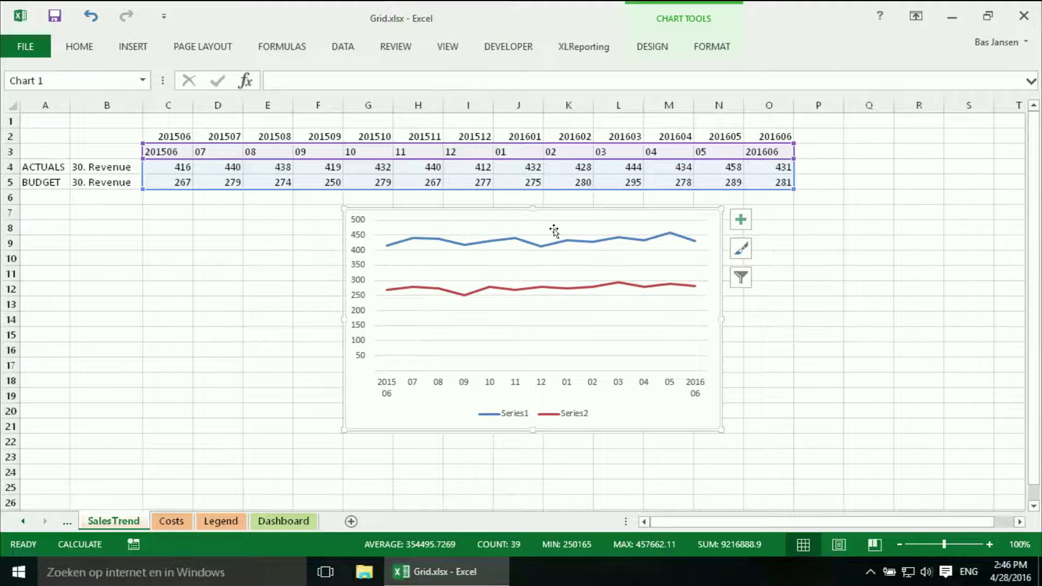
click(516, 415)
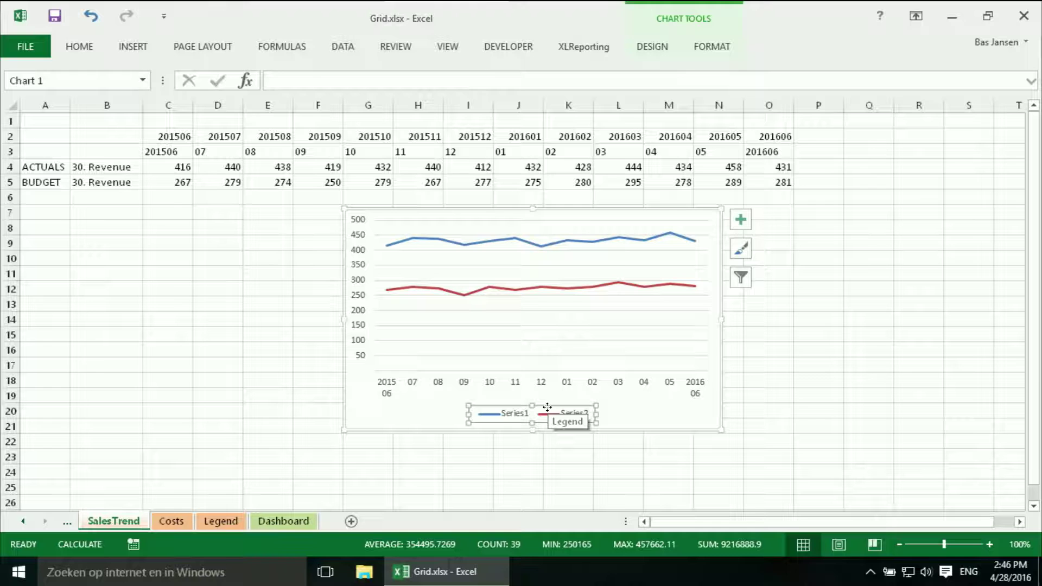
key(Delete)
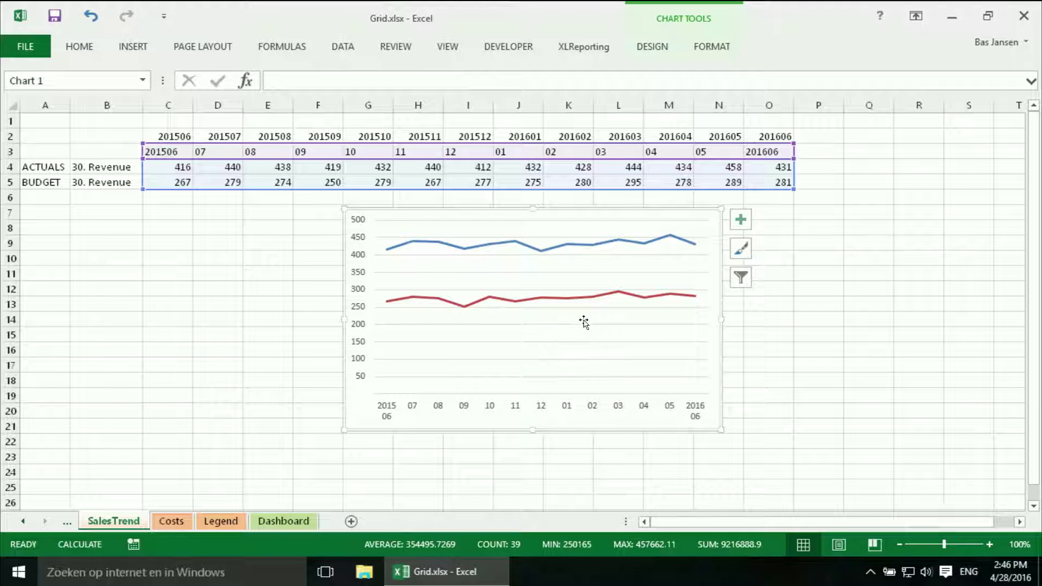
Change the red budget series chart type to Area, making both series filled areas.
click(542, 301)
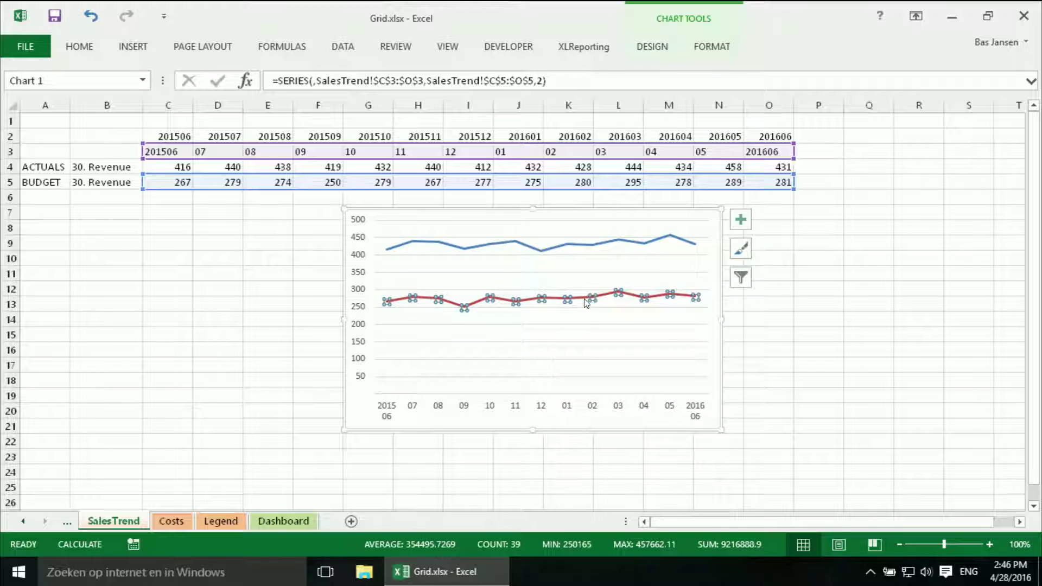
mouse_move(586, 303)
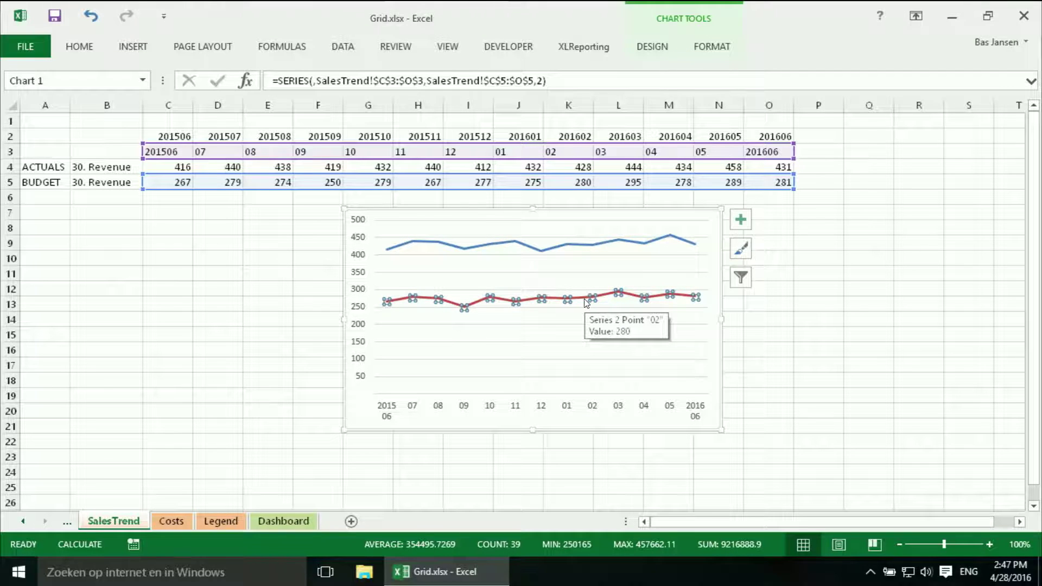
right_click(587, 303)
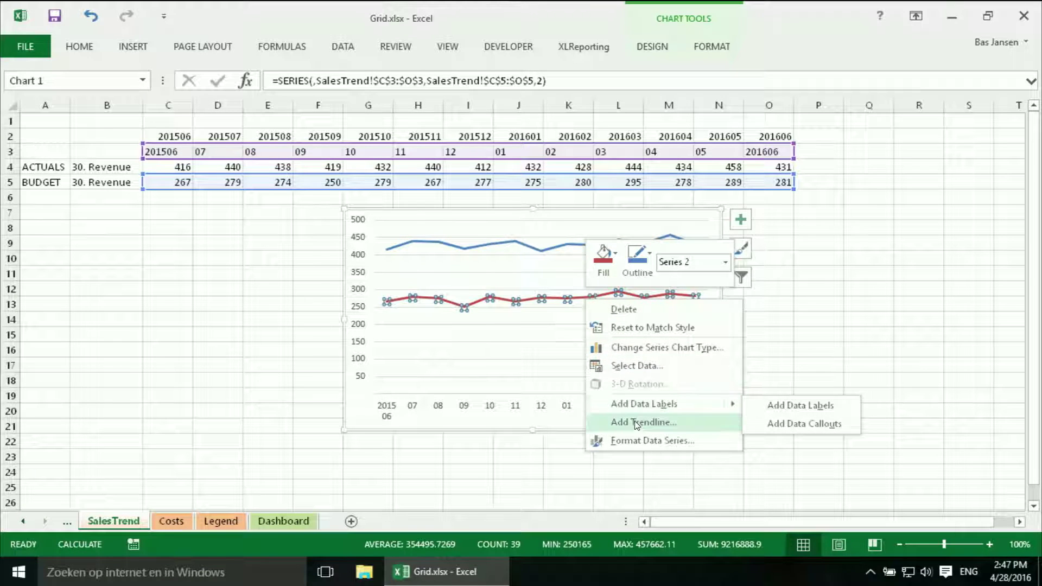
click(673, 349)
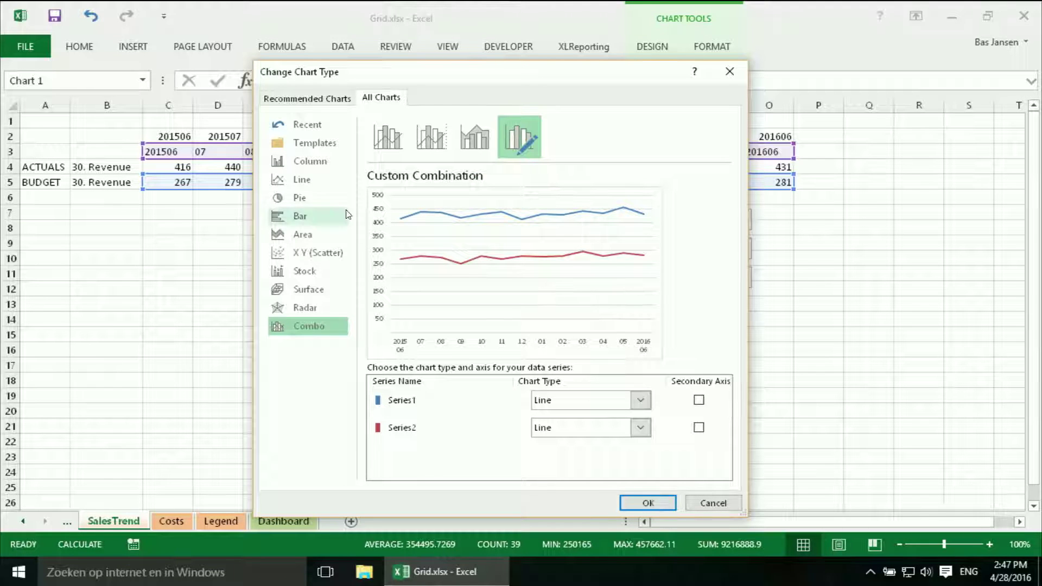
click(303, 235)
key(super+Tab)
mouse_move(421, 201)
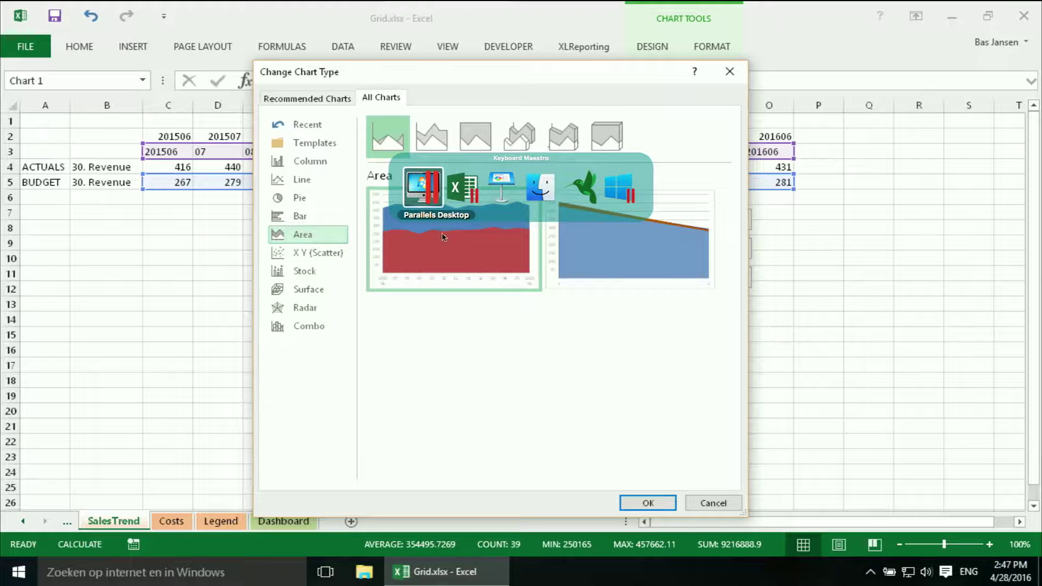
click(646, 503)
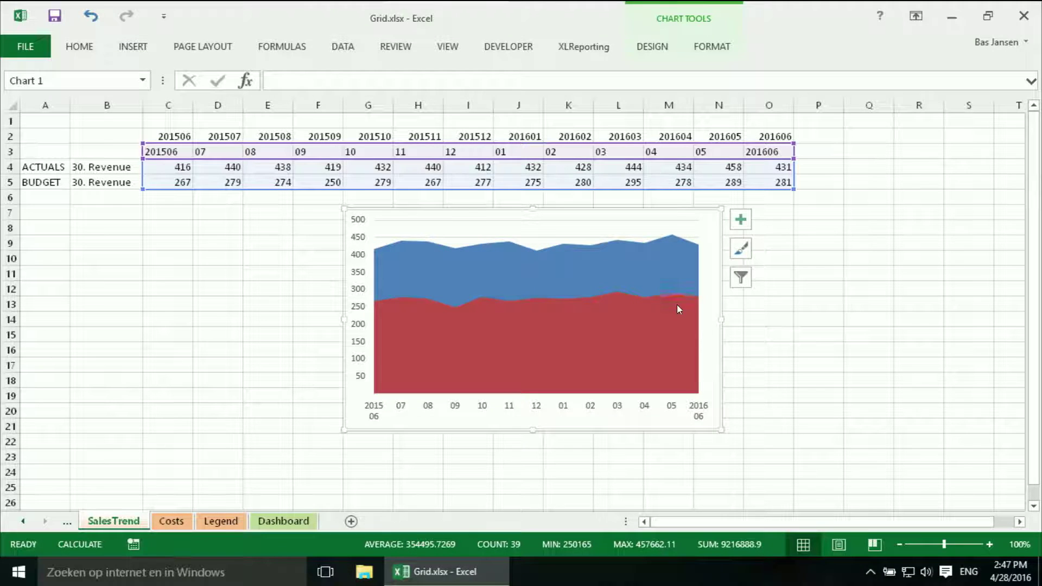
Look at line types for the blue actuals series, then cancel without changes.
click(623, 275)
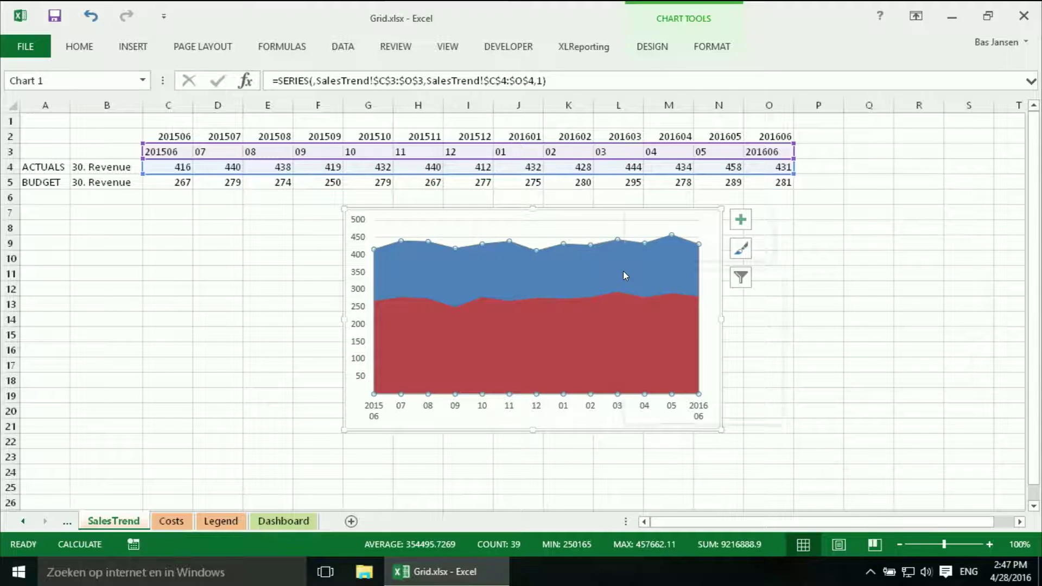
right_click(623, 275)
click(671, 322)
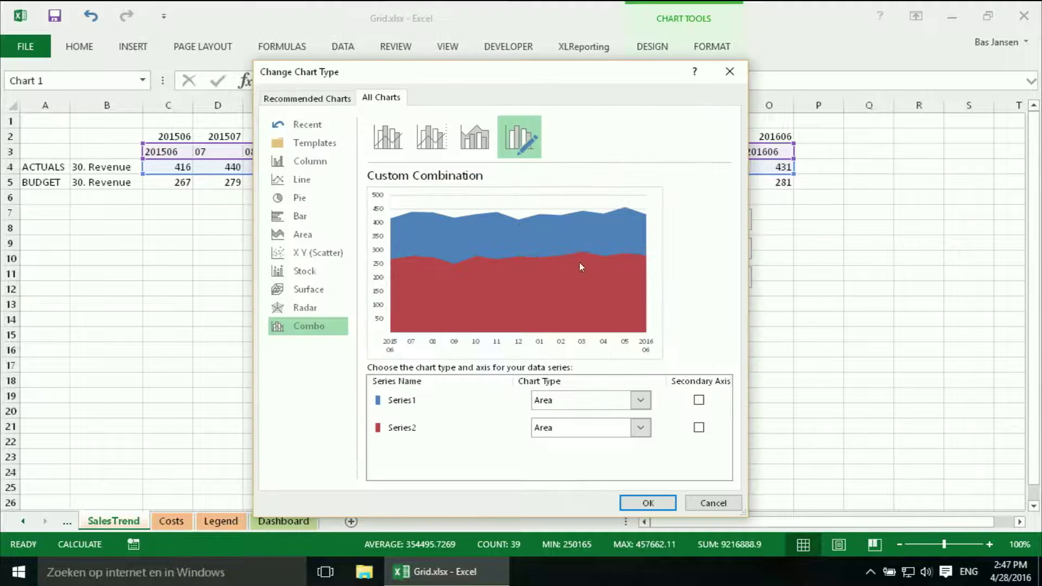
click(311, 180)
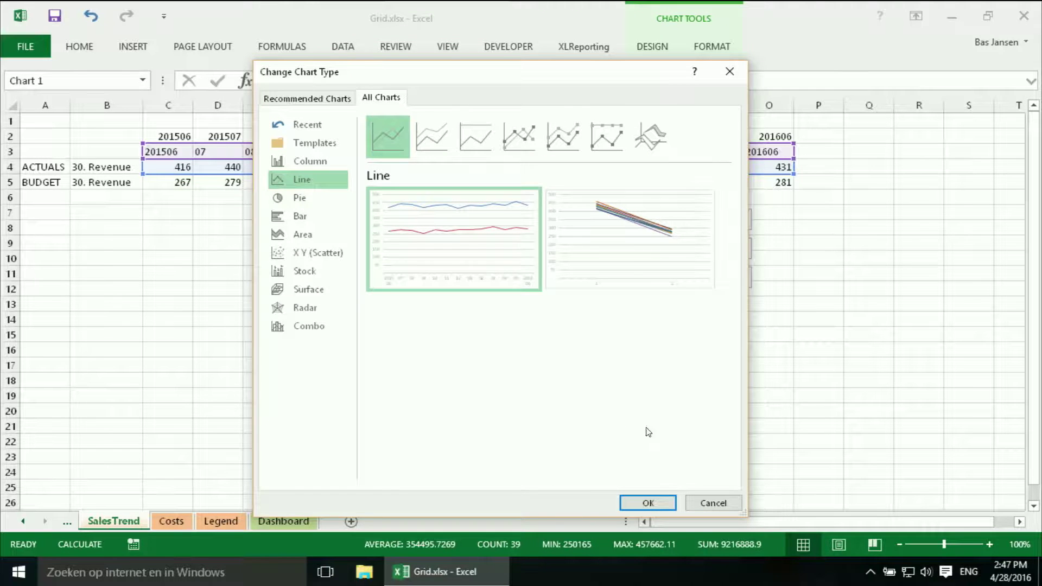
click(708, 504)
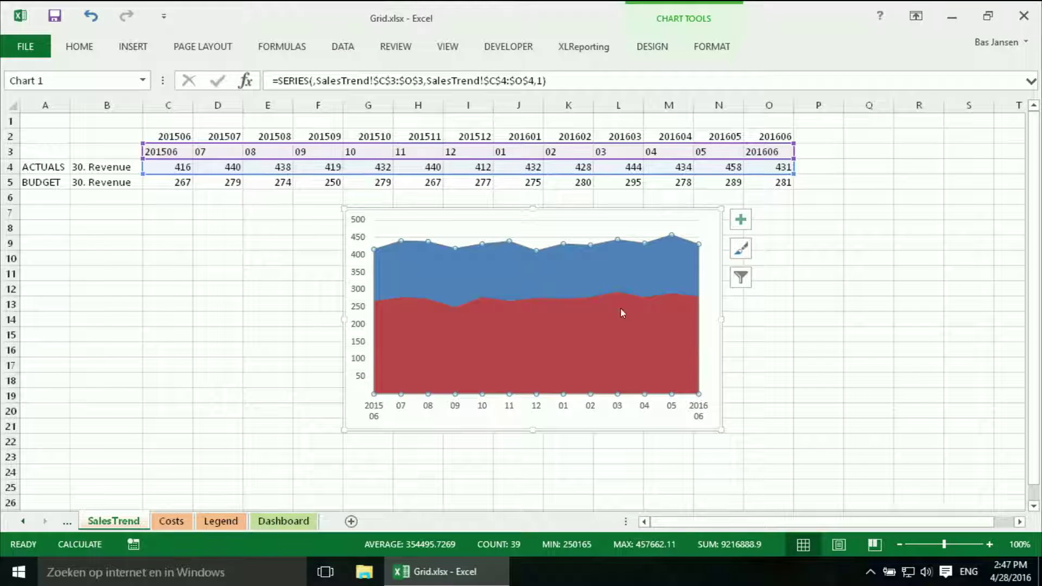
click(749, 317)
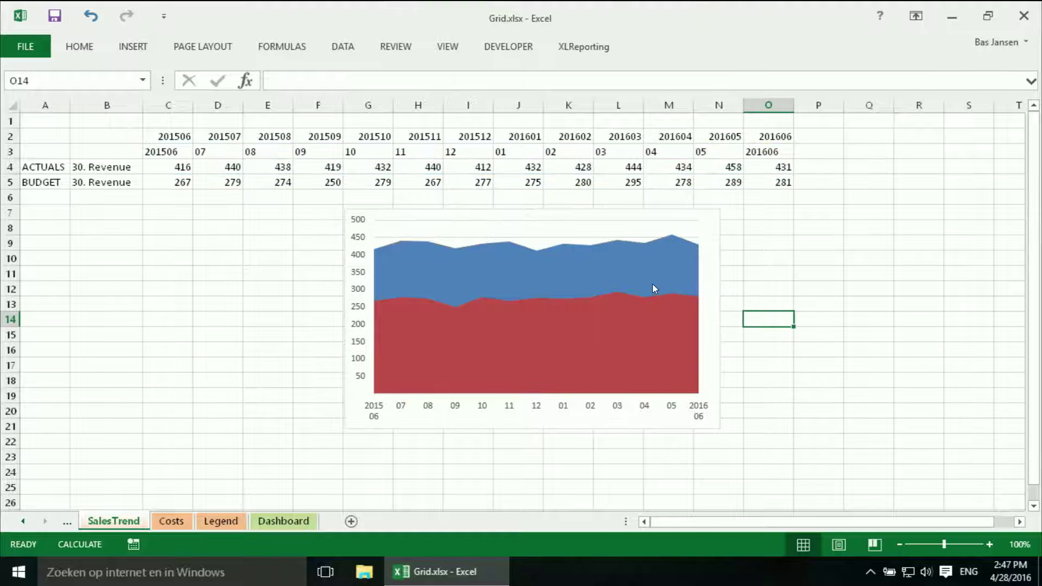
Set Series1 (actuals) to Line in the Combo settings, keeping Budget as an area.
click(647, 278)
right_click(647, 278)
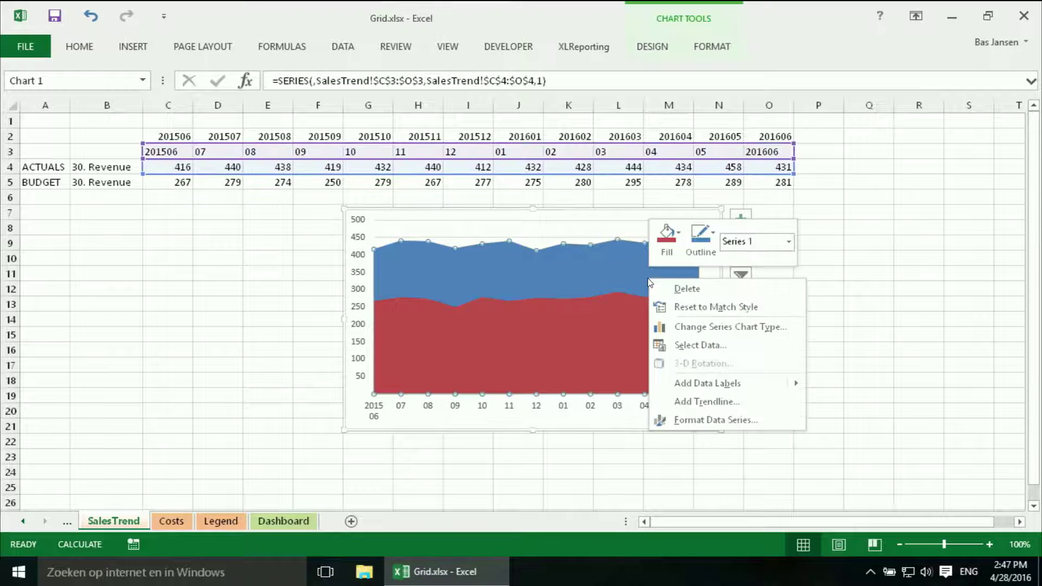
click(683, 326)
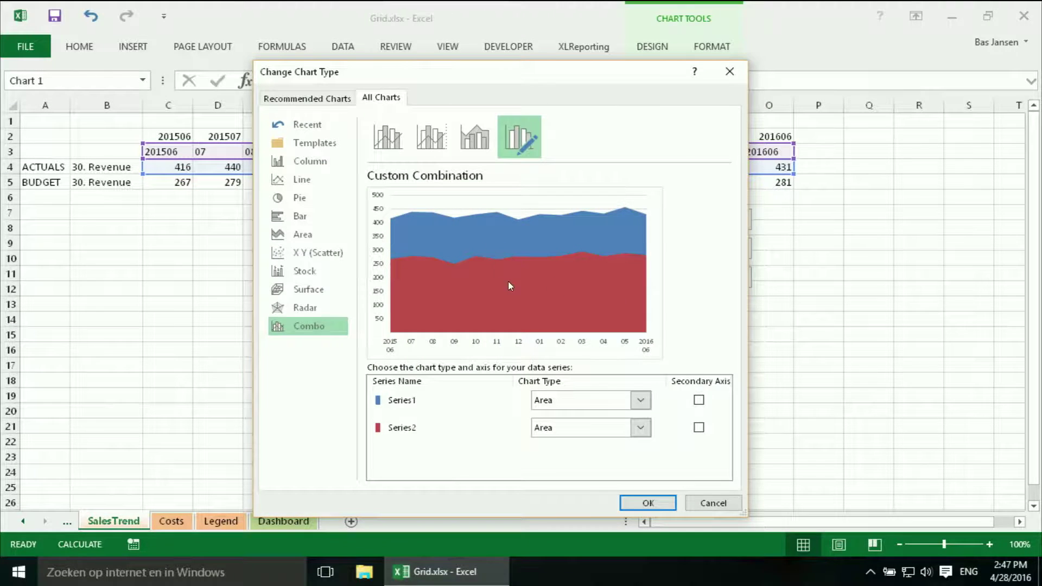
click(641, 400)
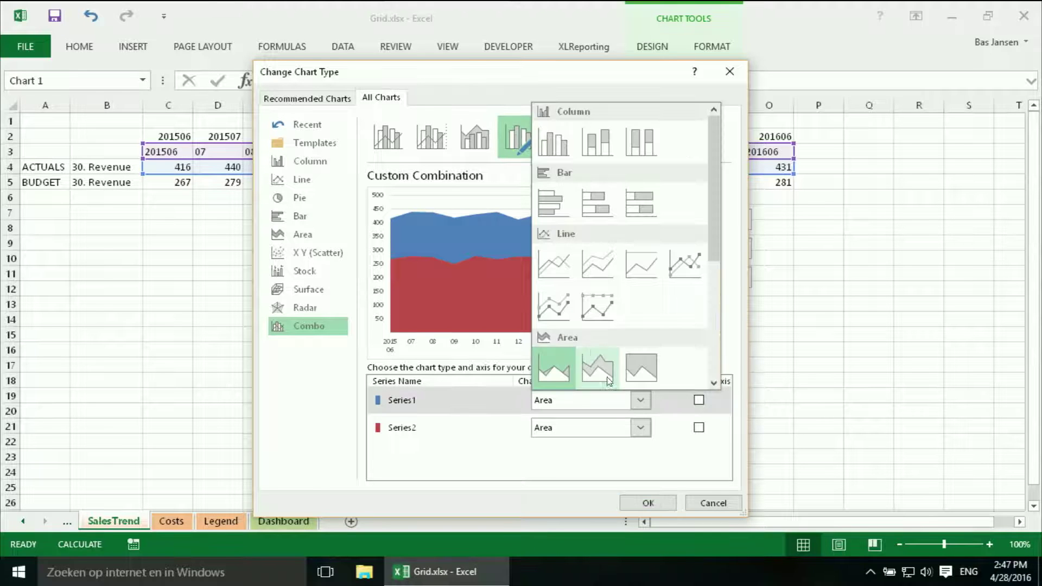
click(555, 270)
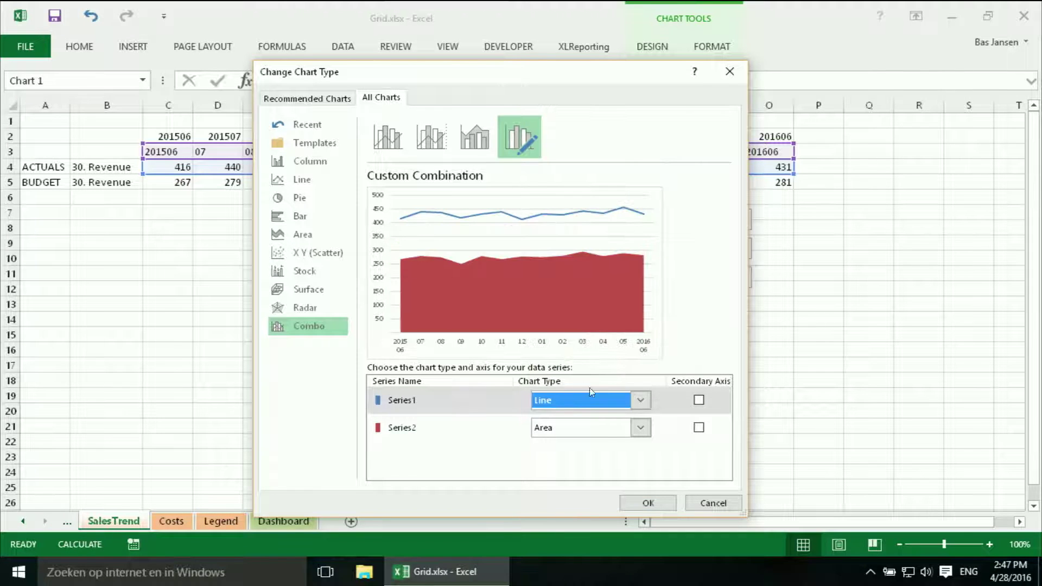
click(647, 502)
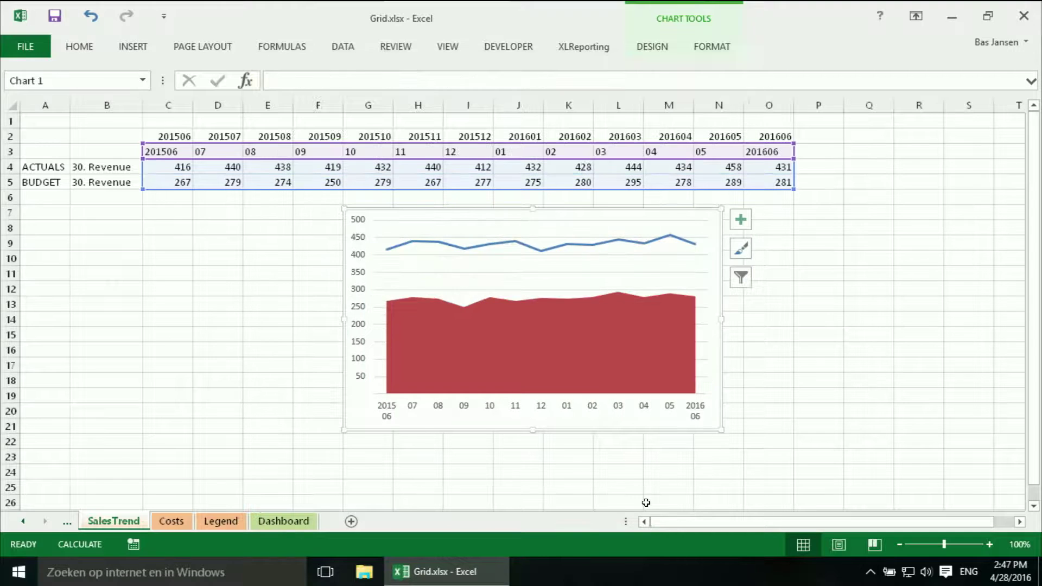
Fill the Budget area series with light green instead of red.
click(627, 367)
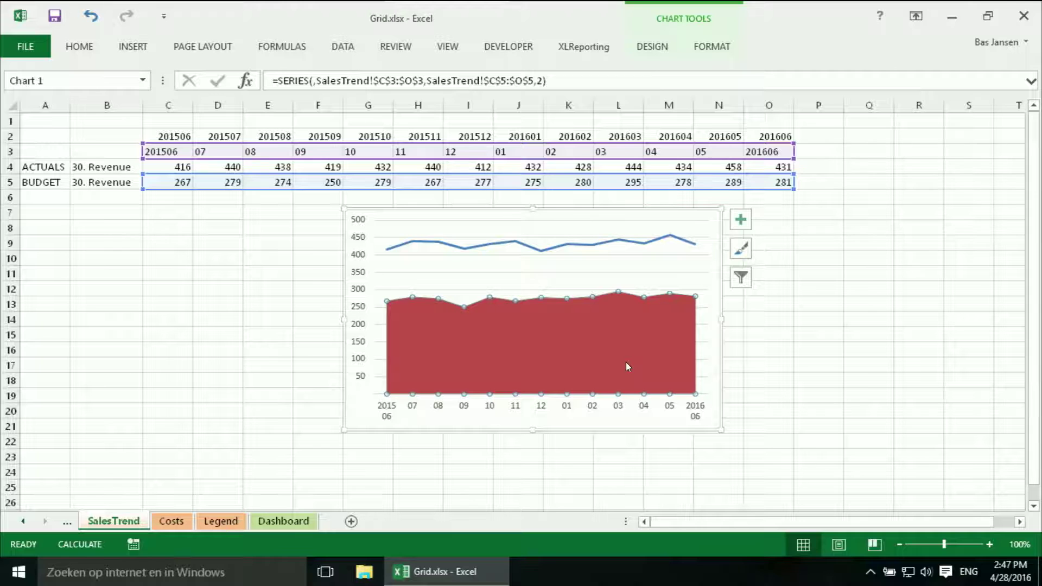
right_click(628, 367)
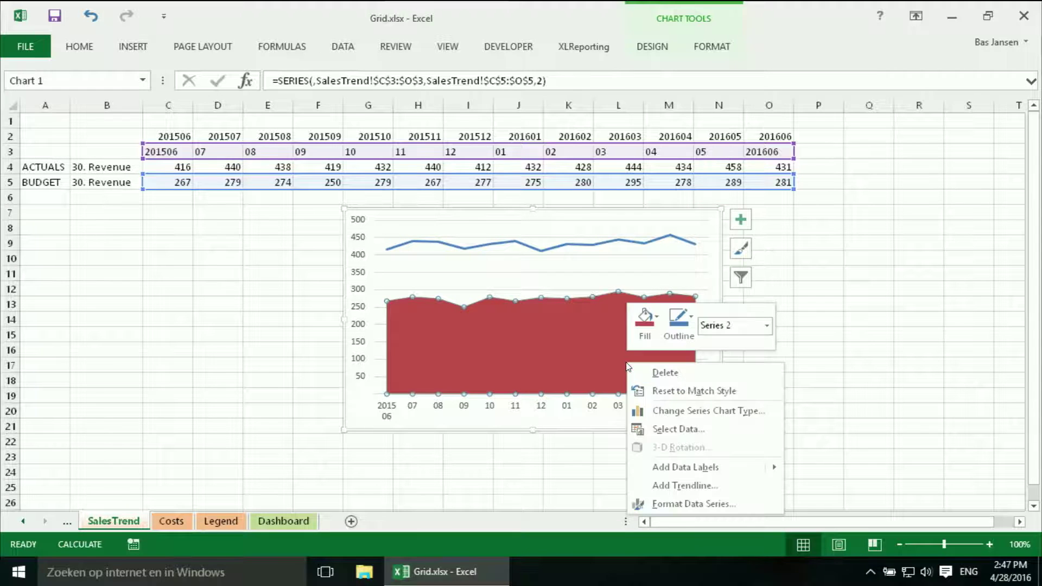
click(656, 323)
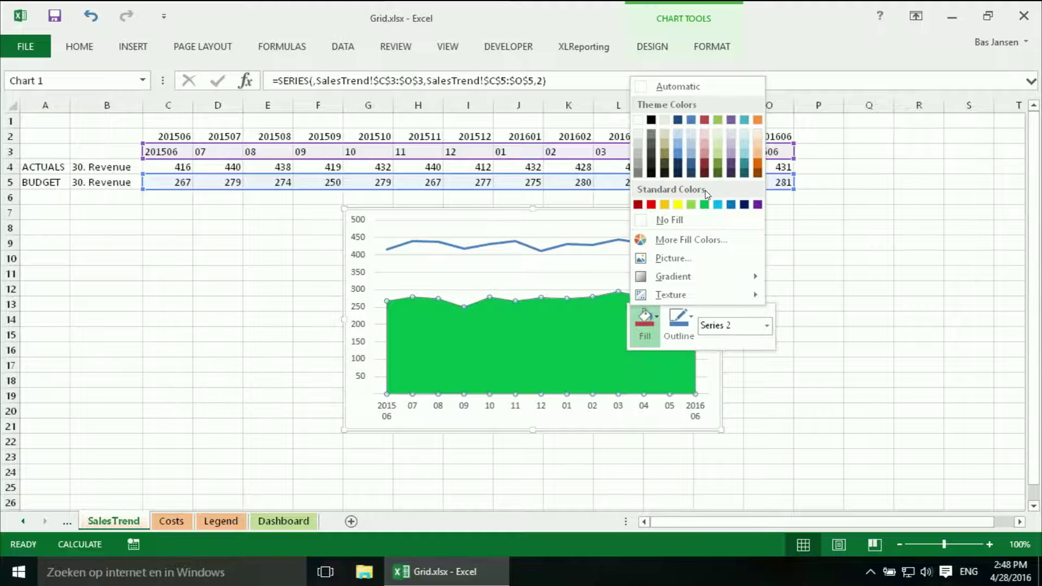
click(717, 152)
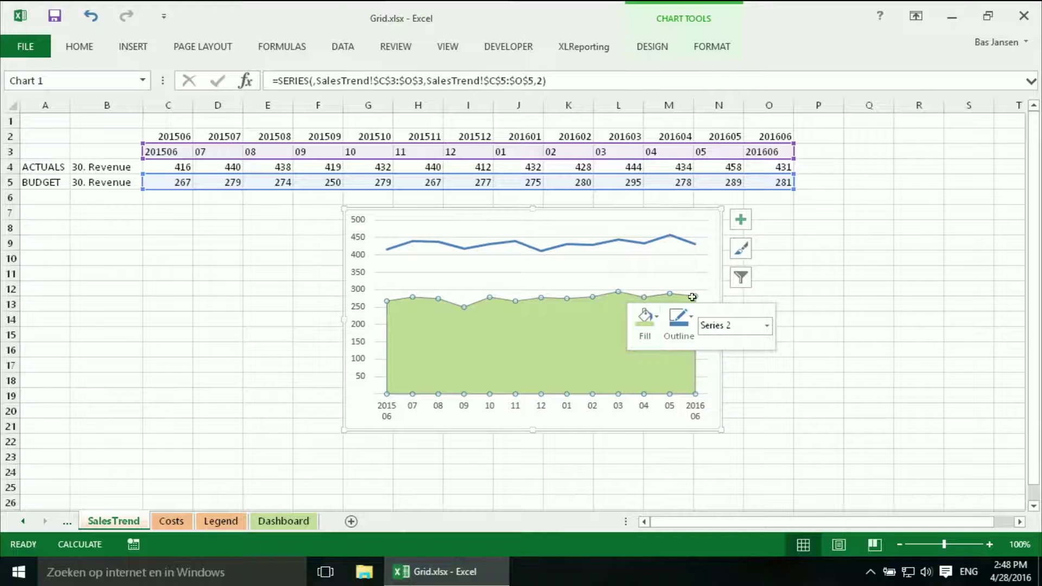
click(813, 349)
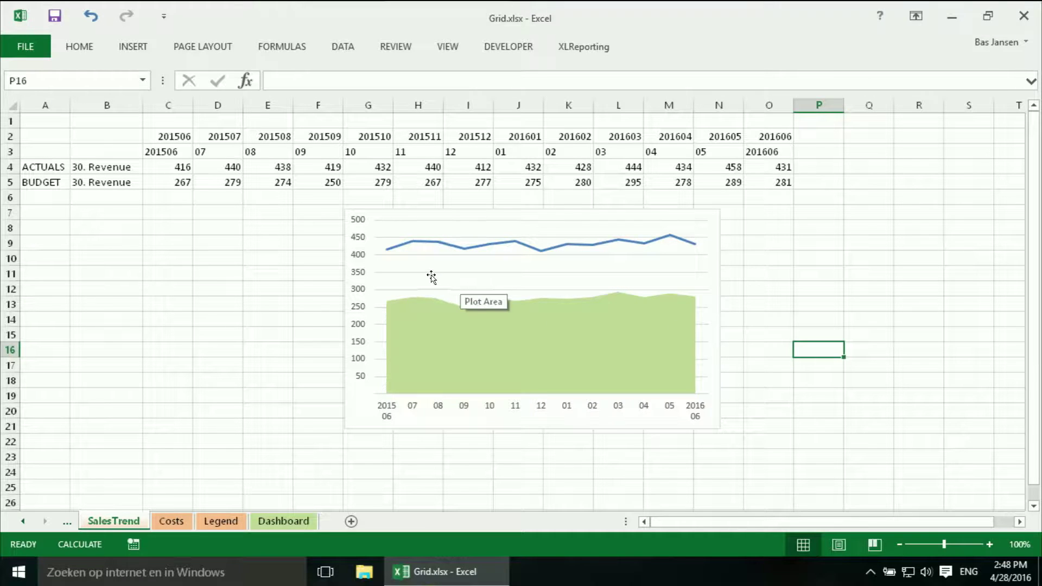
Select the chart and switch to the reference slide of the finished Sales Trend chart.
click(361, 256)
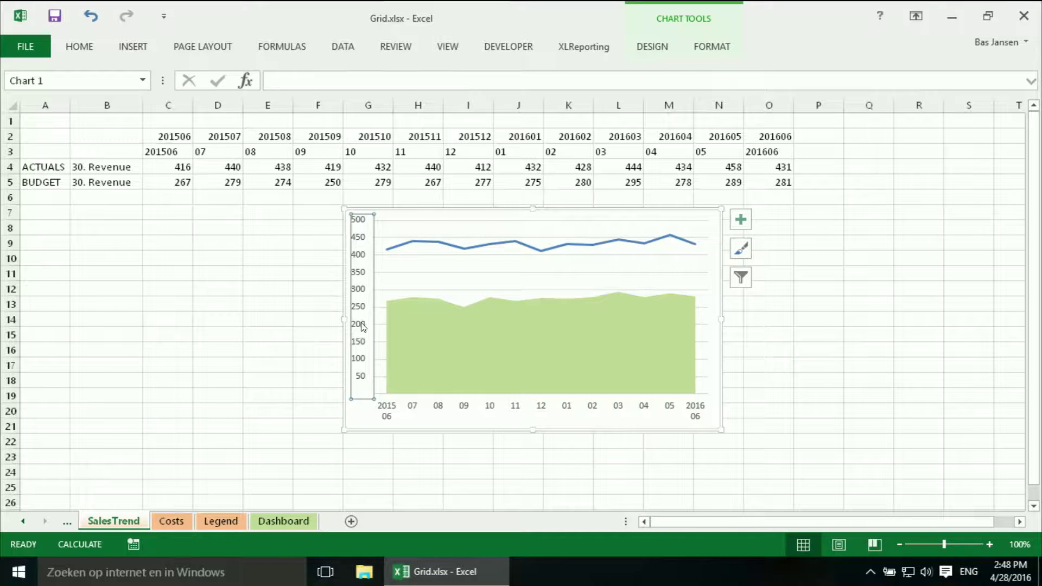
key(super+Tab)
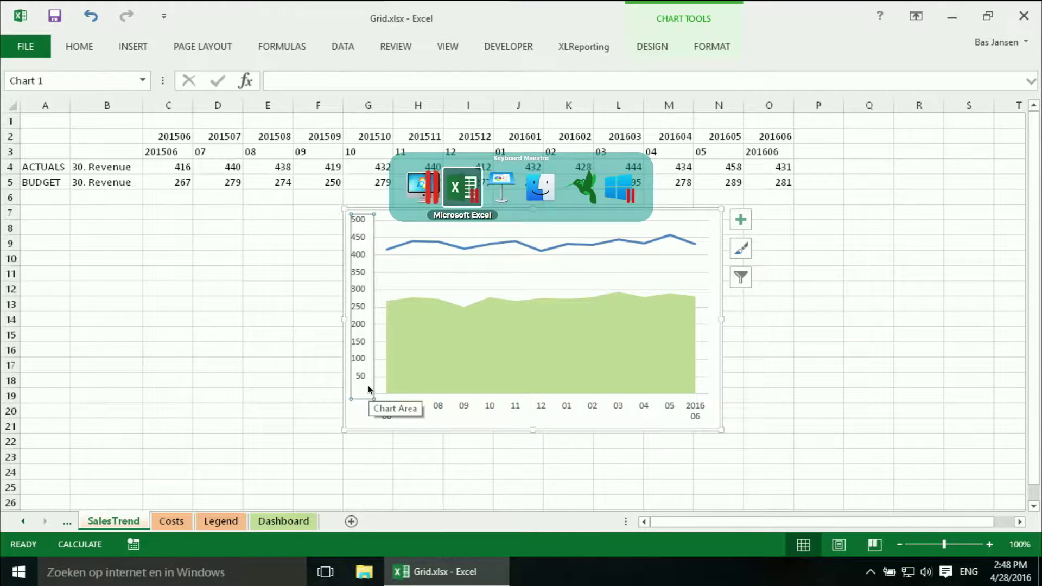
key(super+Tab)
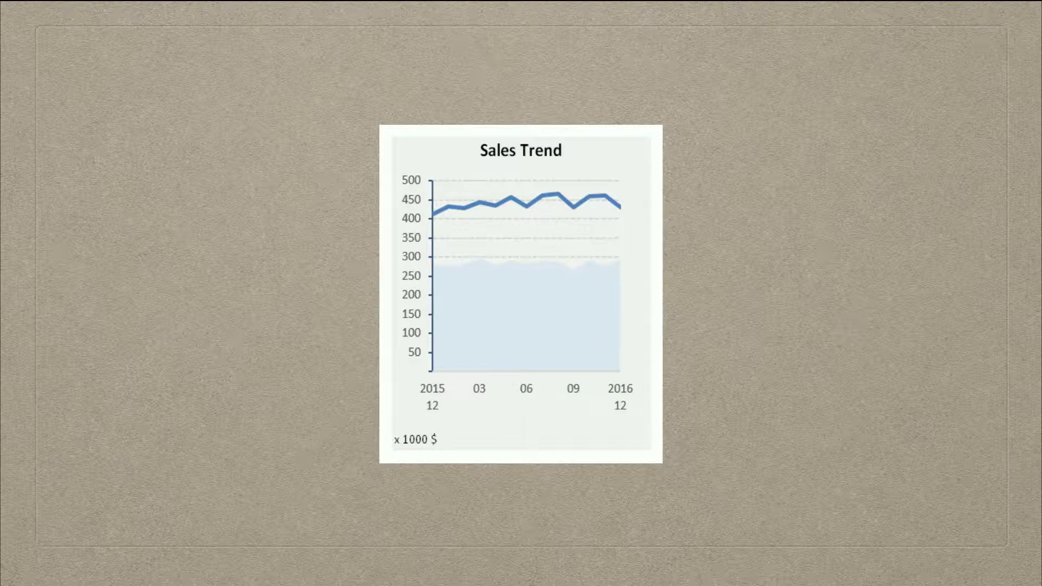
Switch back to the Excel workbook showing the SalesTrend combo chart.
key(super+Tab)
key(super+Tab)
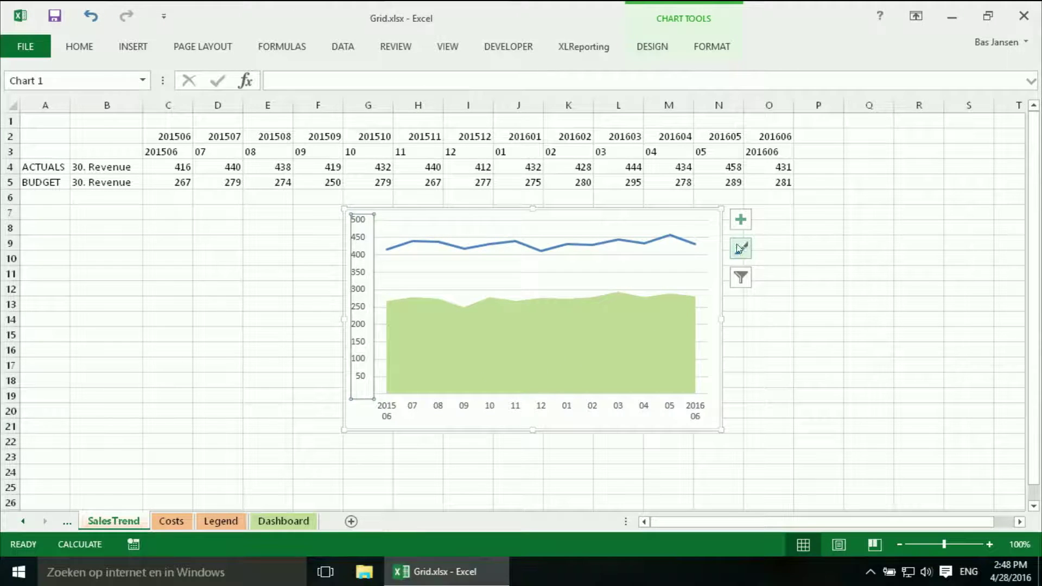
Resize the chart to 2.15" high and 2.27" wide.
click(697, 212)
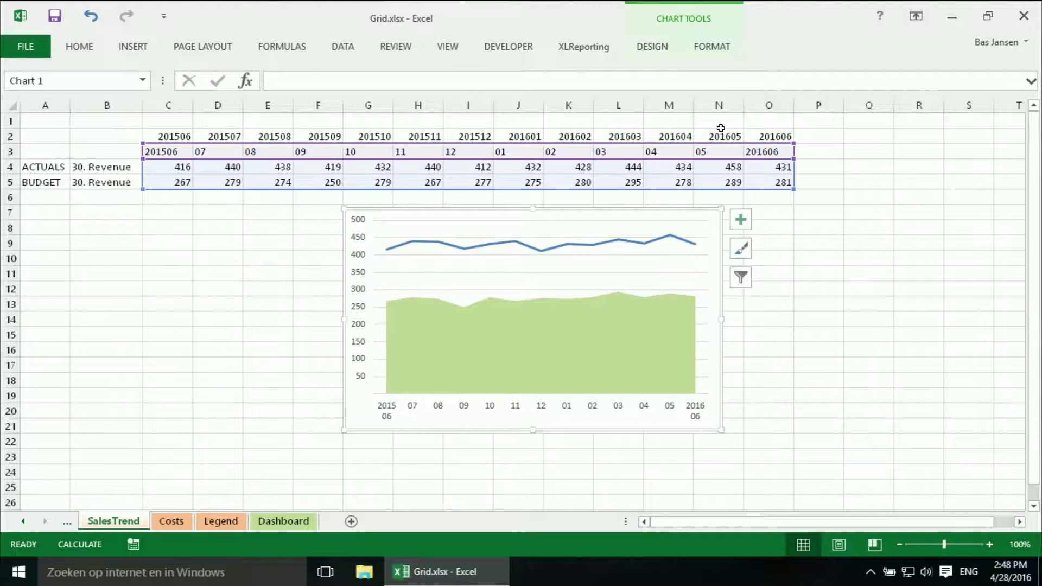
click(719, 52)
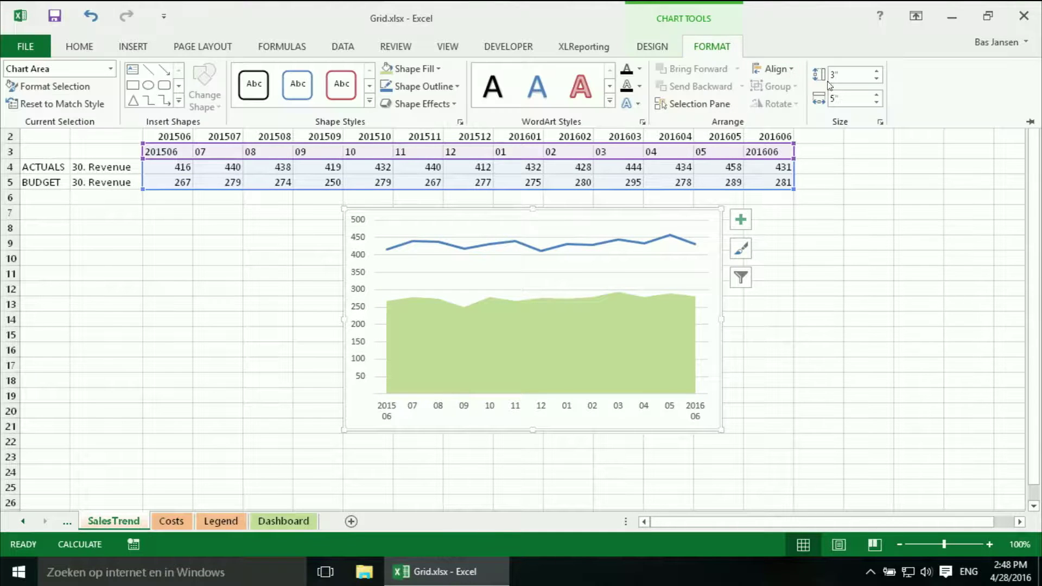
click(847, 76)
text(.15)
click(844, 96)
text(2)
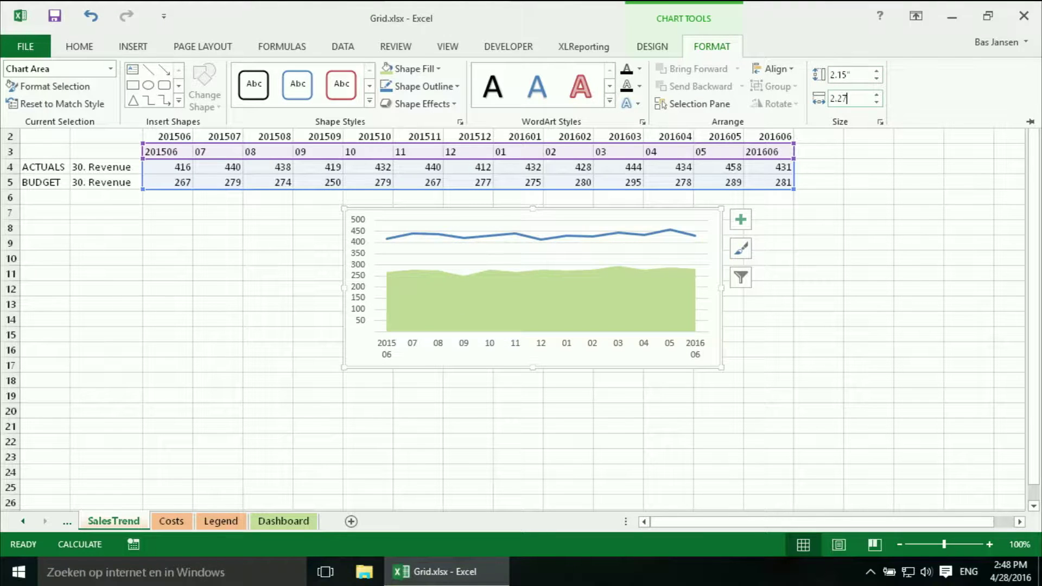
text(.27)
key(Return)
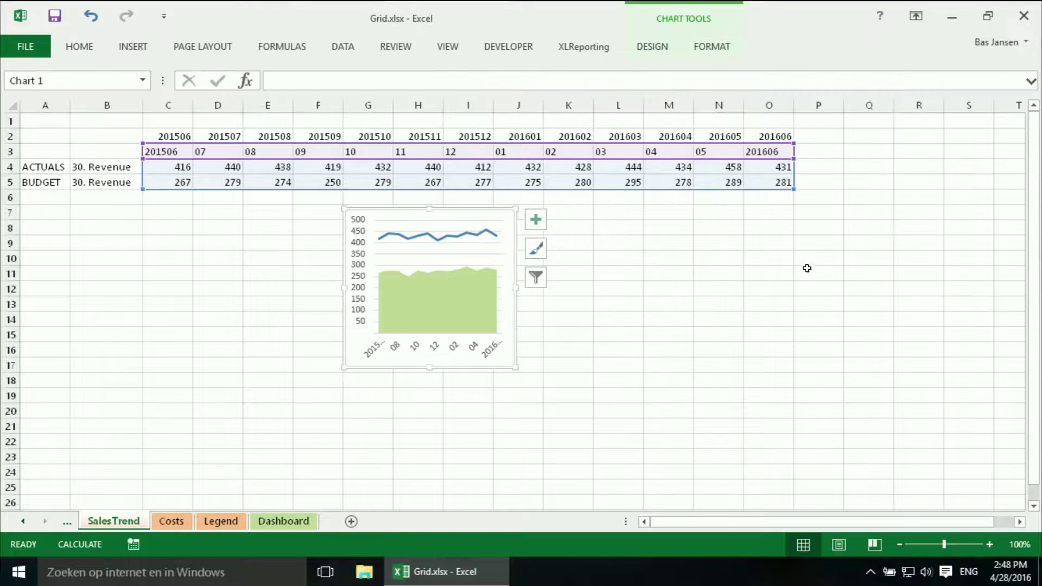
Shrink both the horizontal and vertical axis label fonts to 8 pt.
click(438, 350)
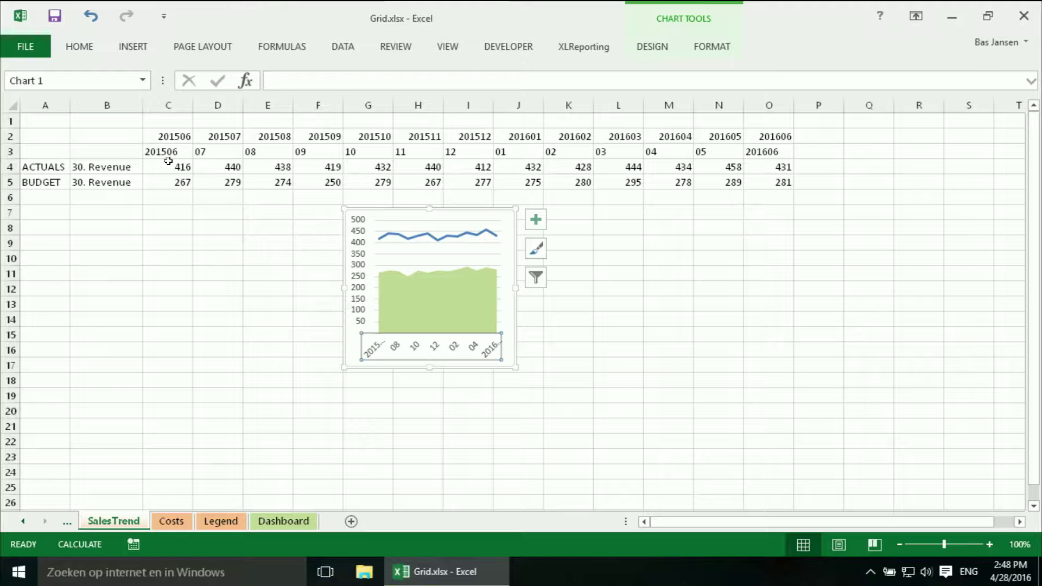
click(85, 48)
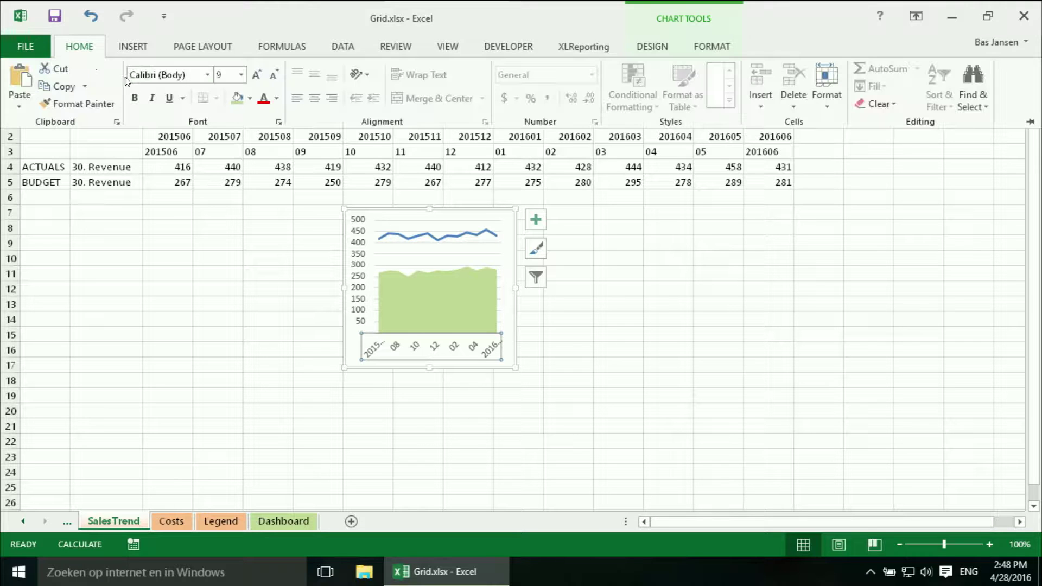
click(273, 76)
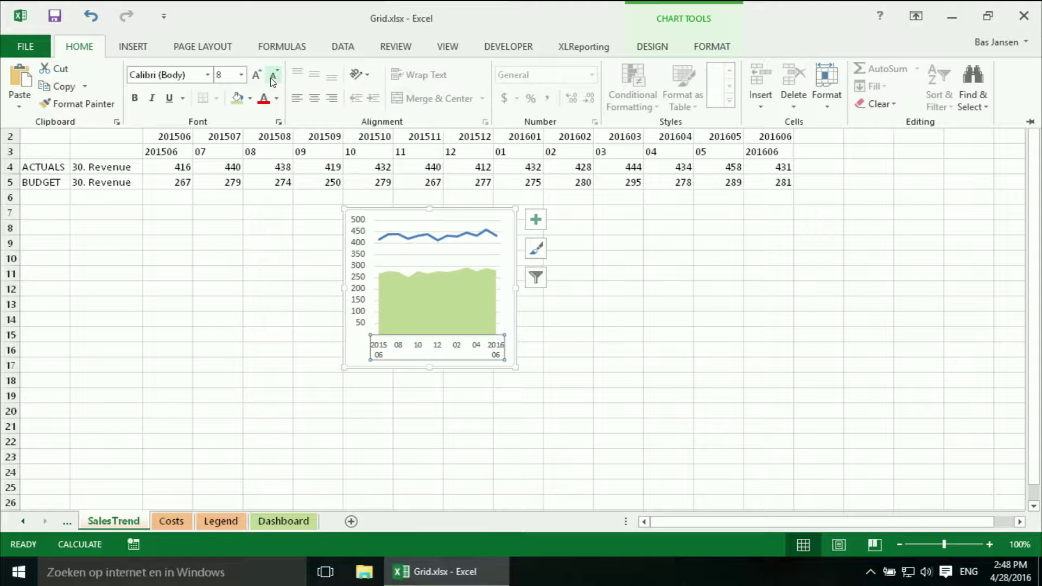
click(360, 249)
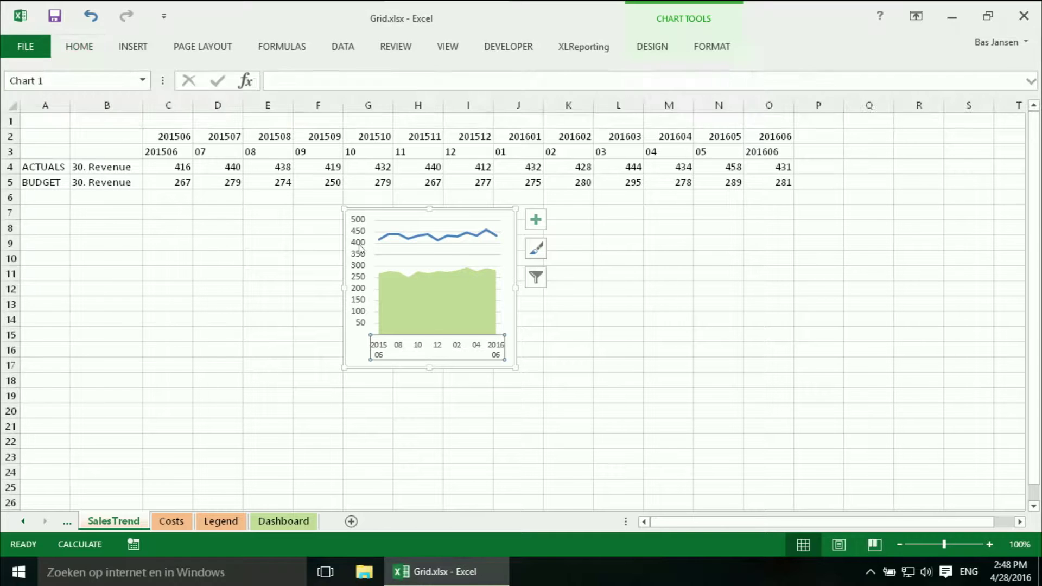
click(360, 249)
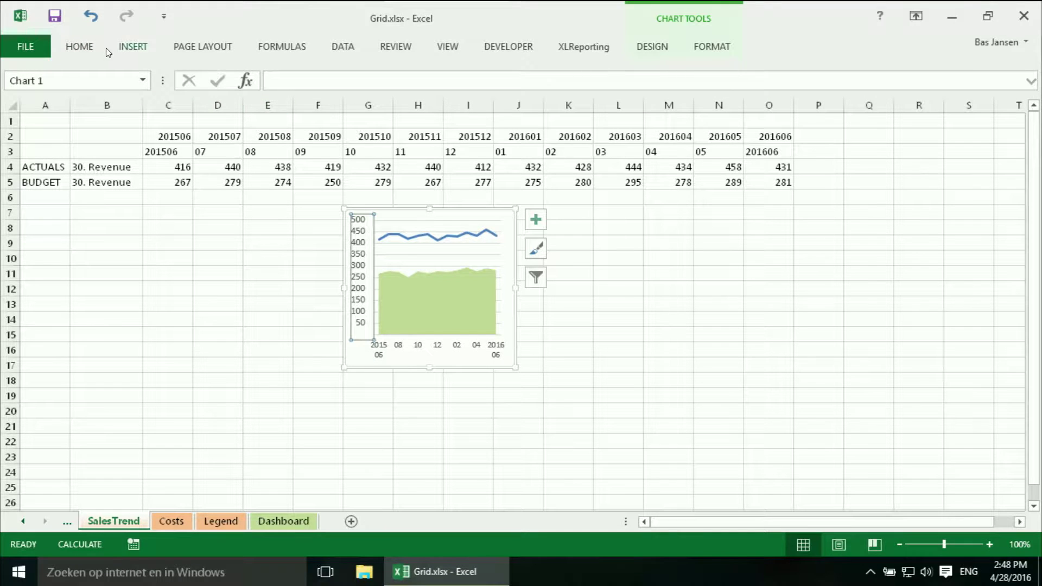
click(92, 49)
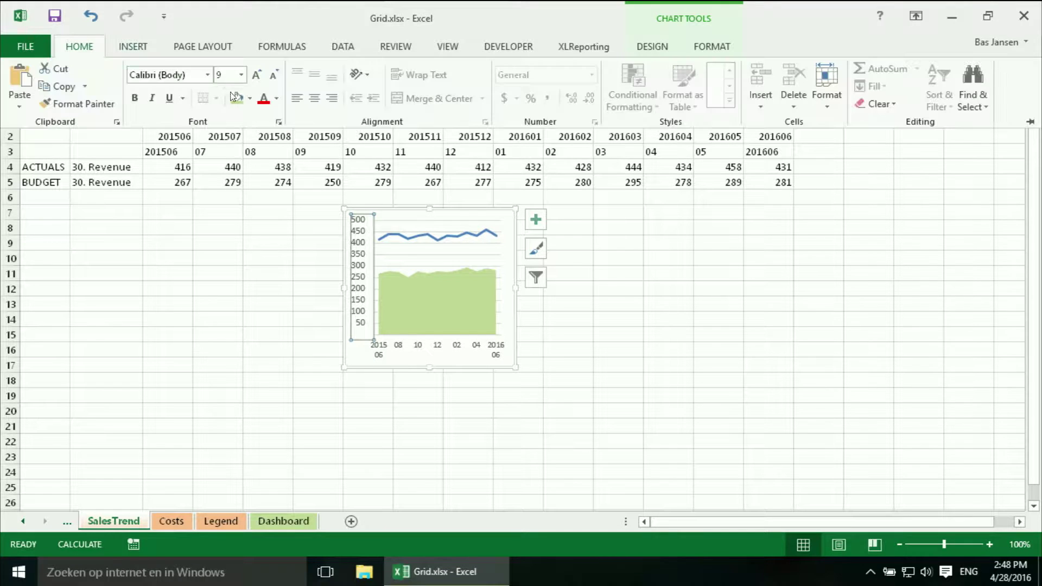
click(274, 78)
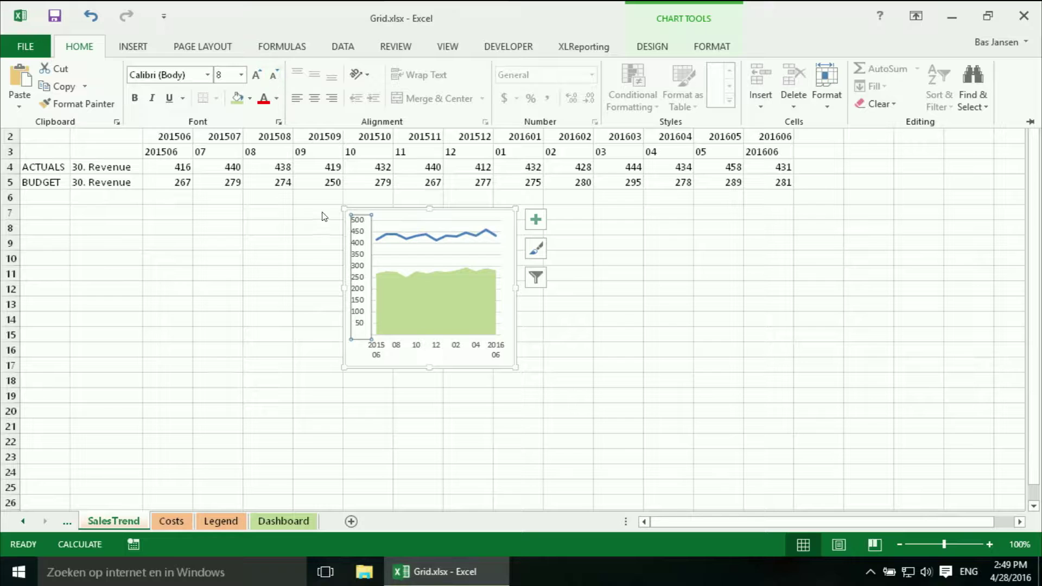
Set the horizontal axis label interval unit to 3 in Format Axis.
click(438, 350)
right_click(438, 350)
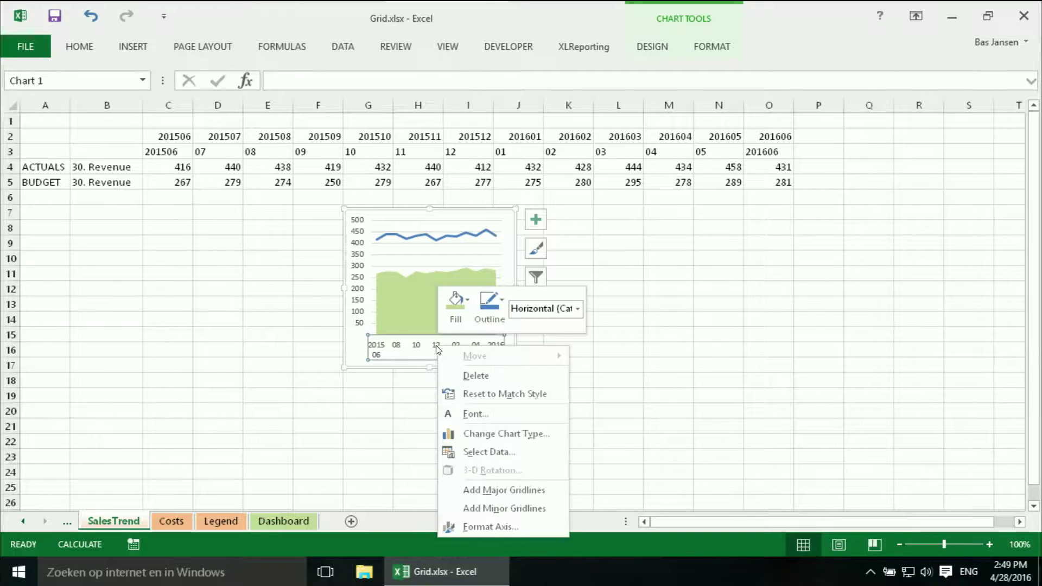
click(491, 526)
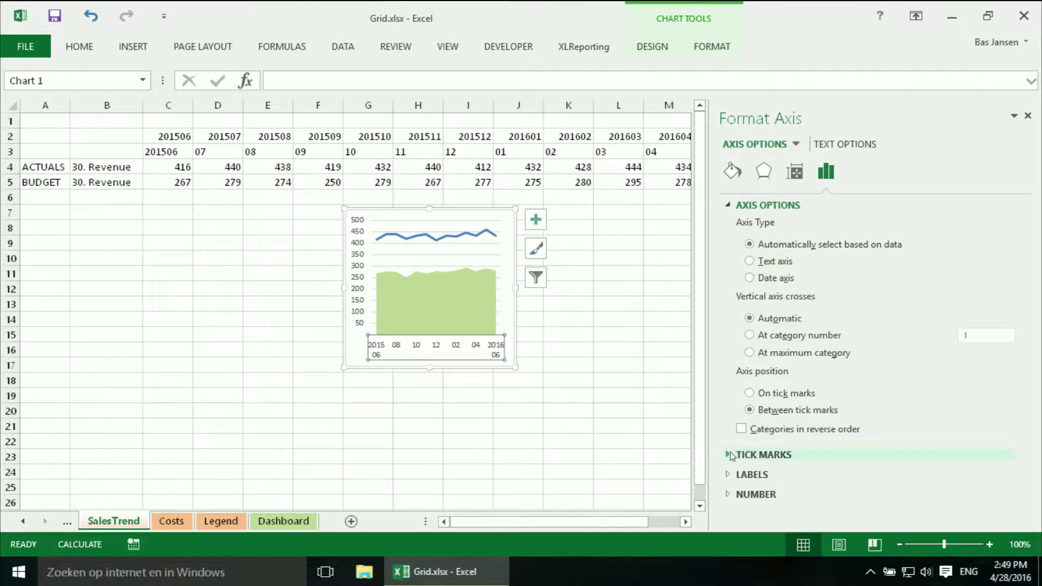
click(729, 474)
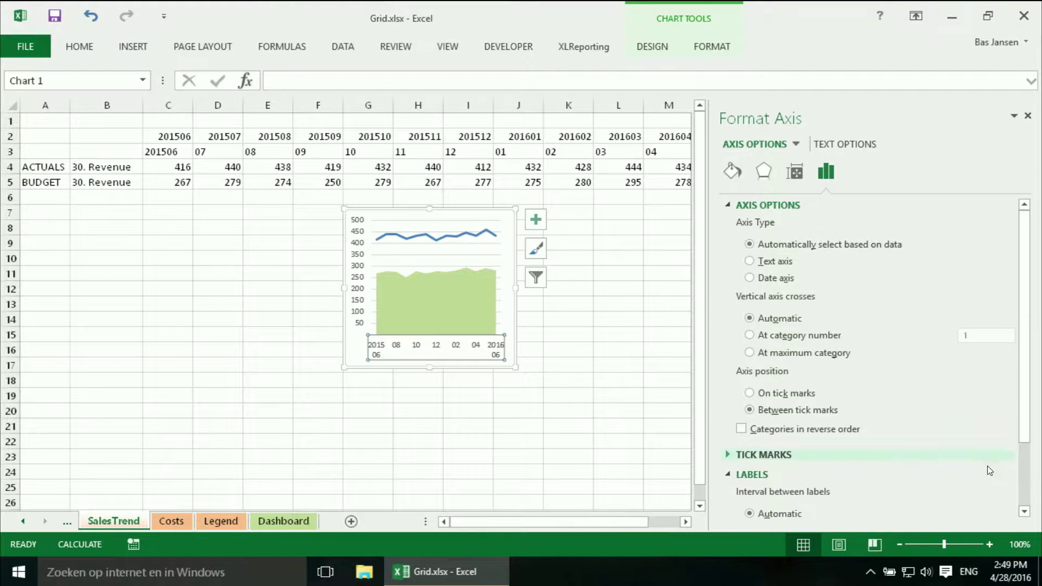
scroll(1031, 485, down, 2)
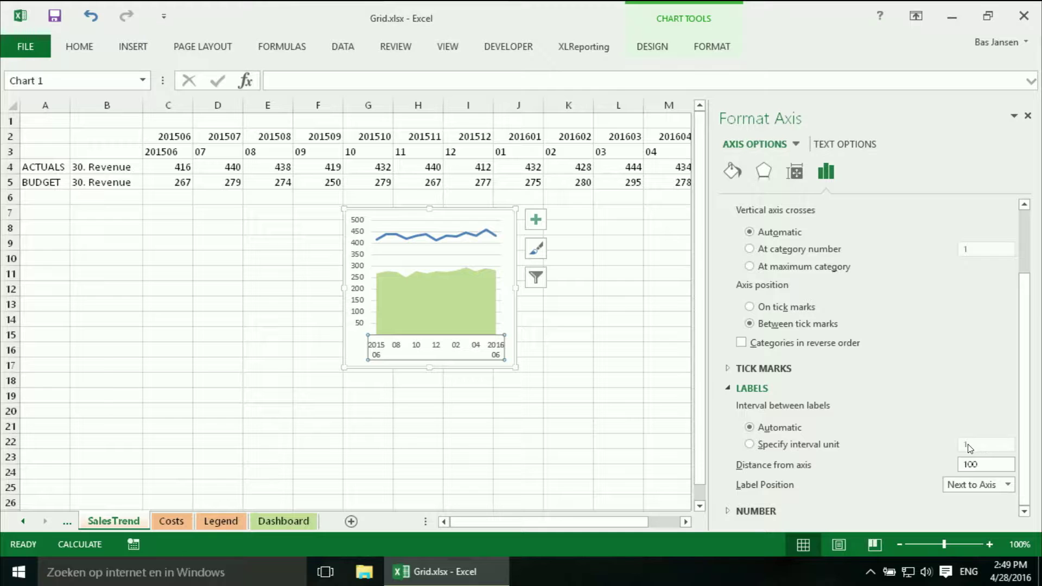
click(813, 446)
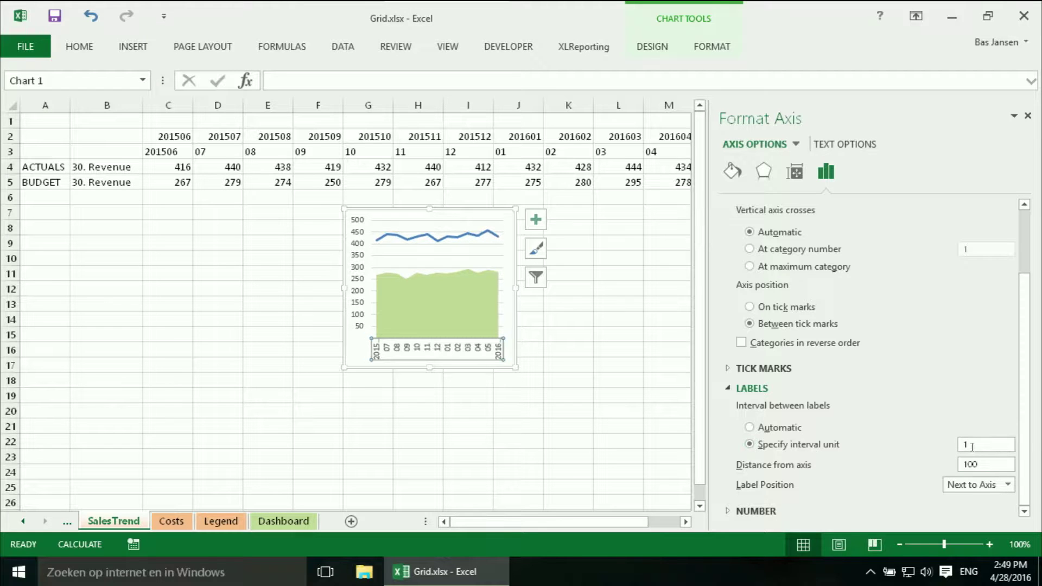
click(971, 446)
text(3)
click(591, 423)
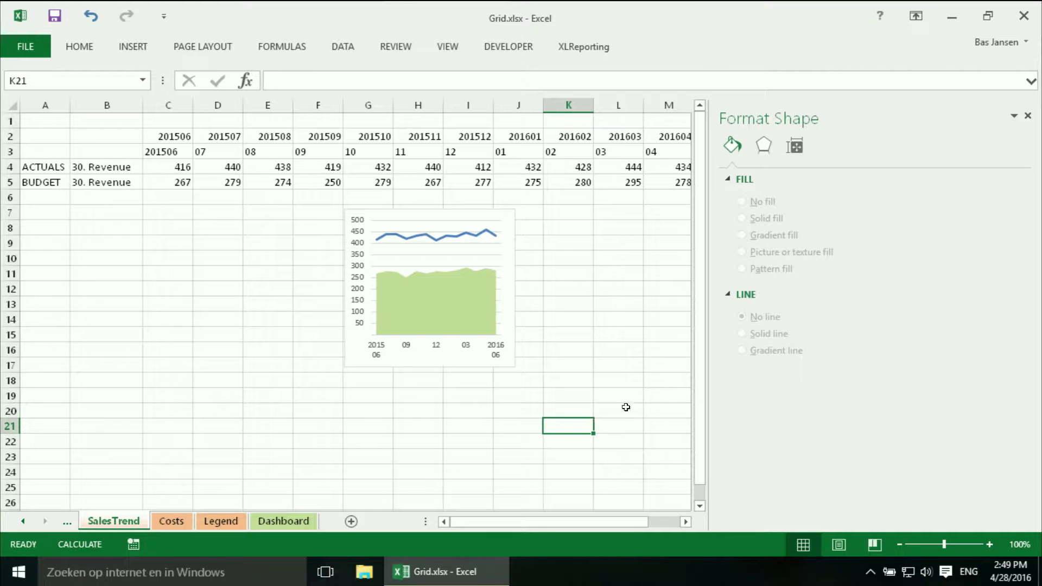
Give the chart area No fill and No line for its border.
click(515, 322)
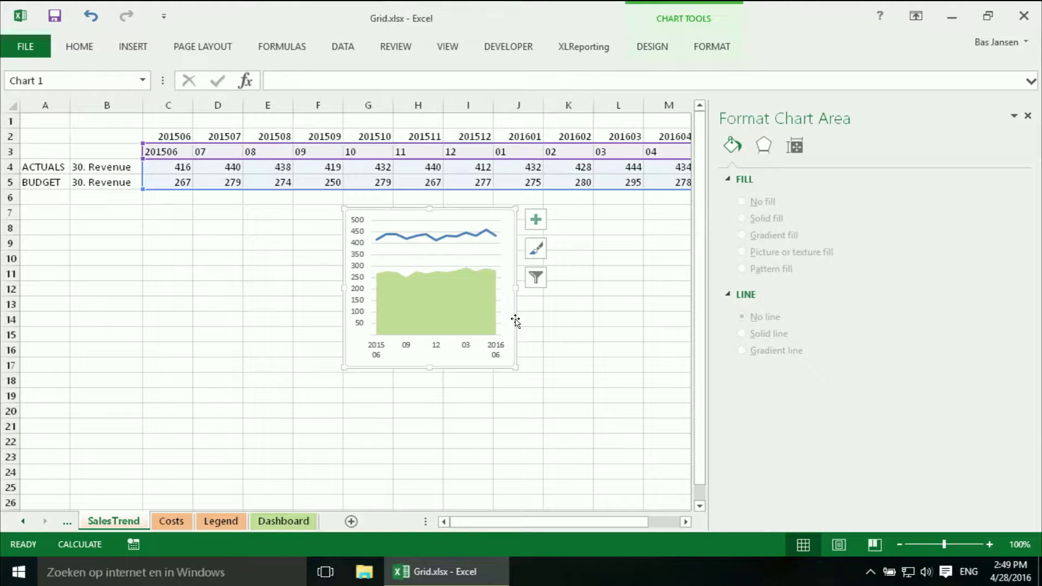
click(747, 229)
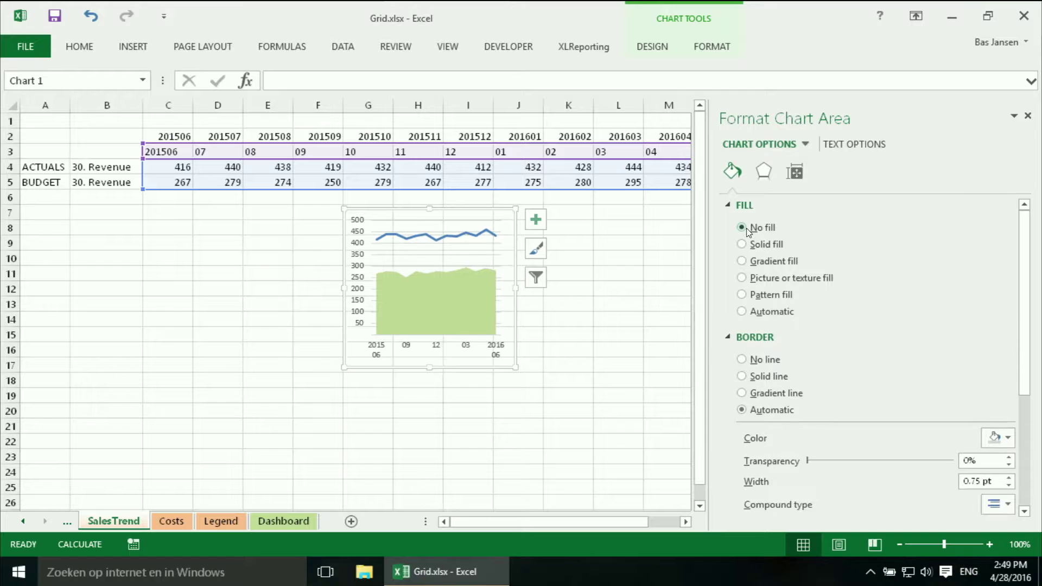
click(743, 360)
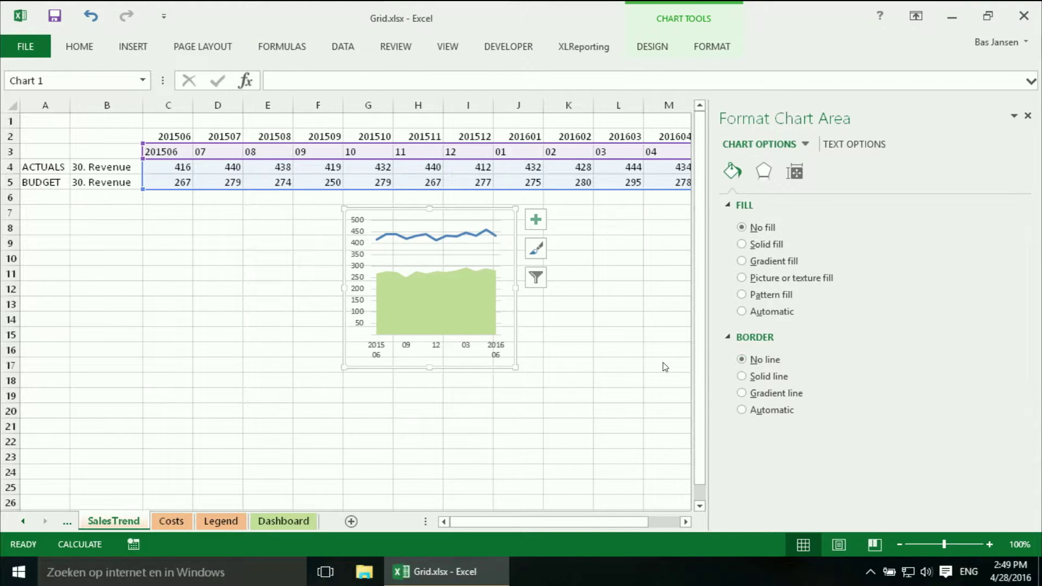
click(571, 423)
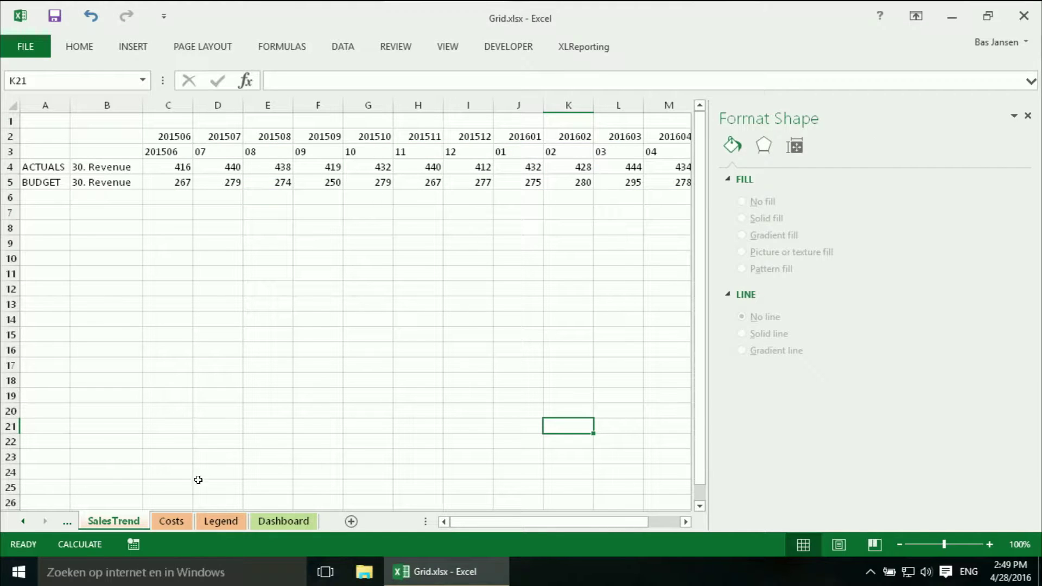
Paste the chart into cell N4 of the Dashboard sheet.
click(268, 523)
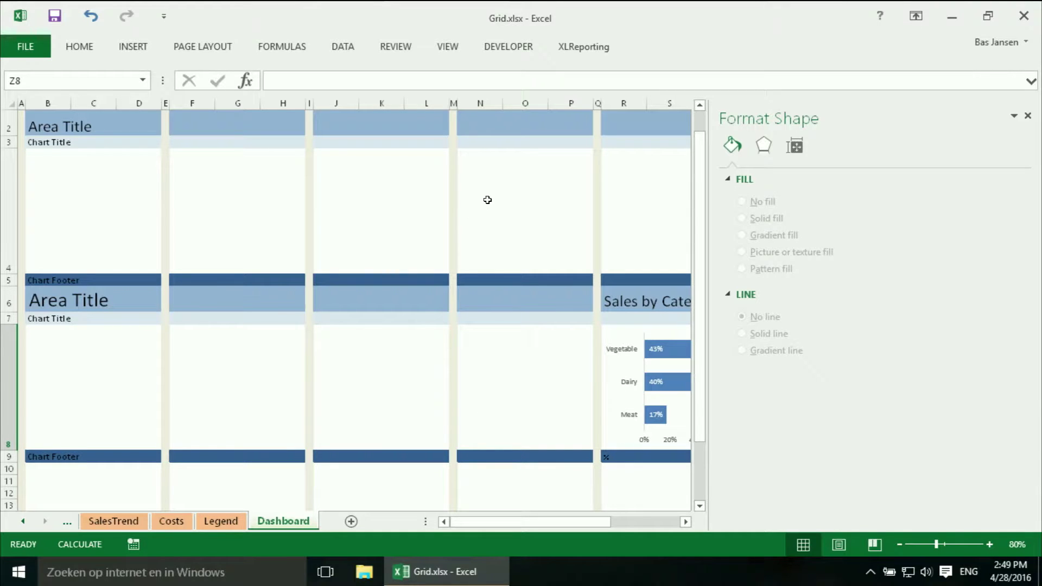
click(473, 162)
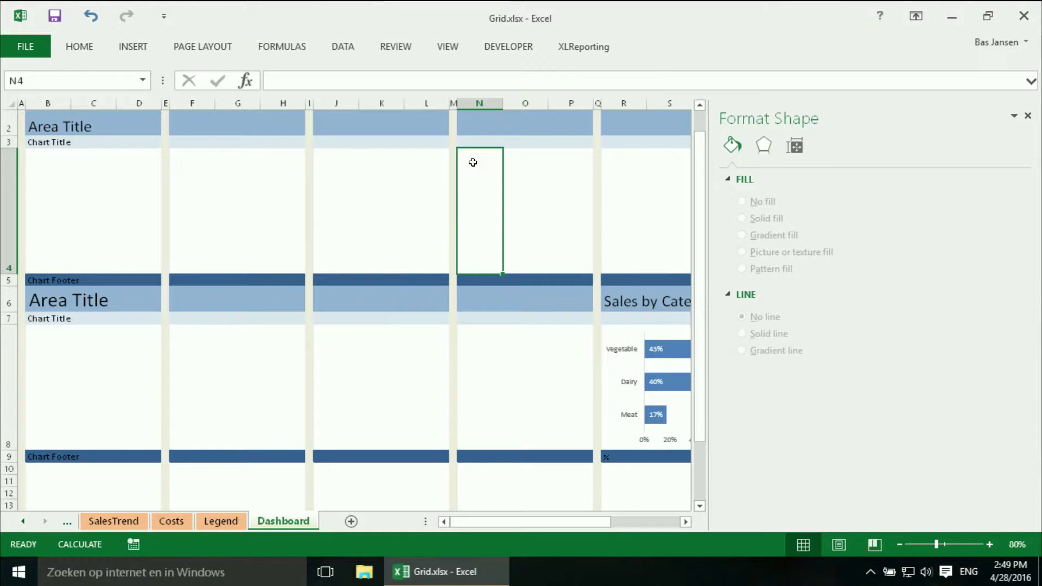
right_click(472, 162)
click(507, 221)
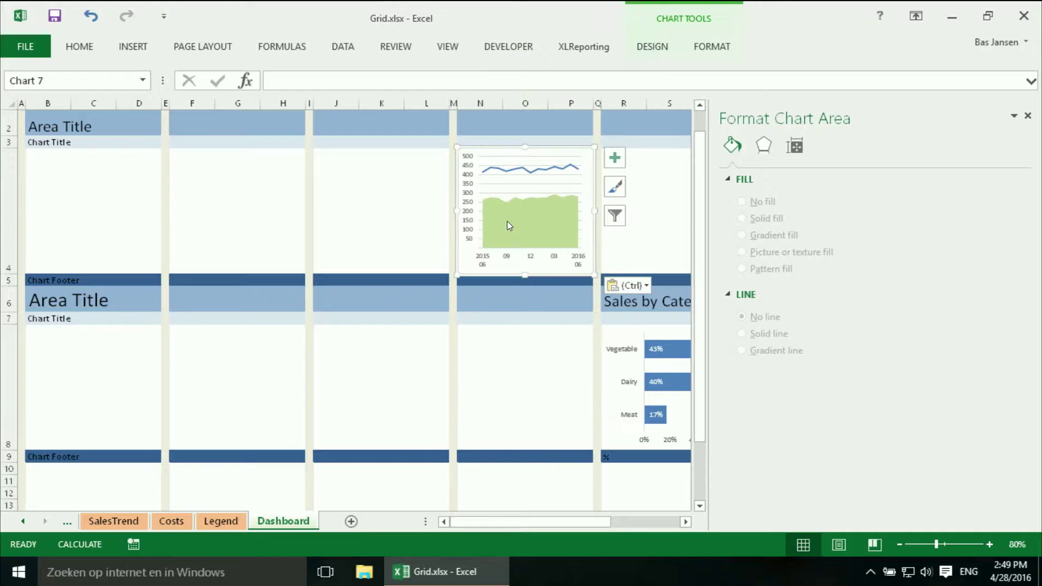
Enter the title 'Sales Trend' in cell N3 above the chart.
click(484, 127)
text(S)
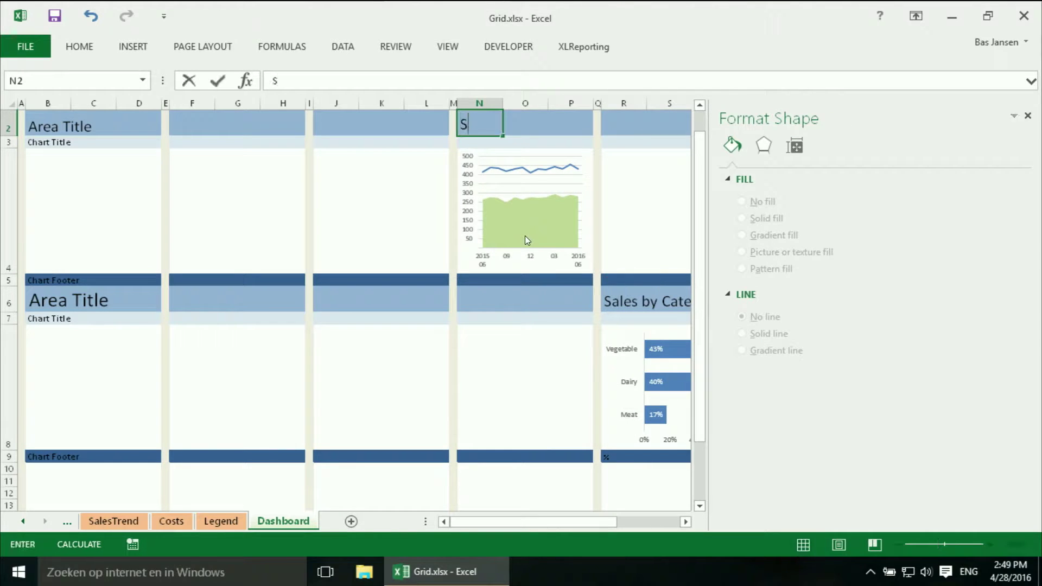
text(ales Trend)
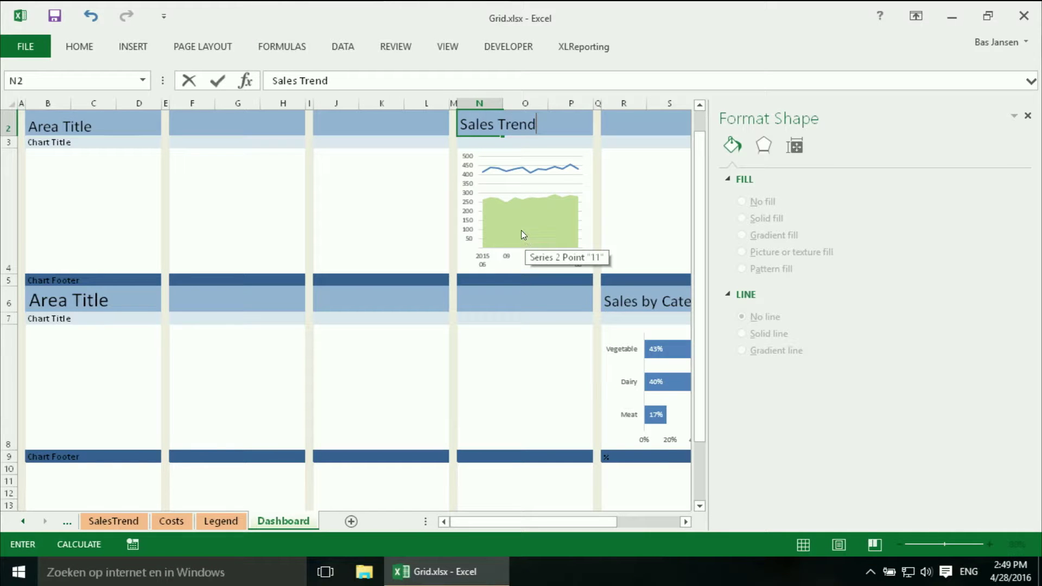
key(Escape)
key(Down)
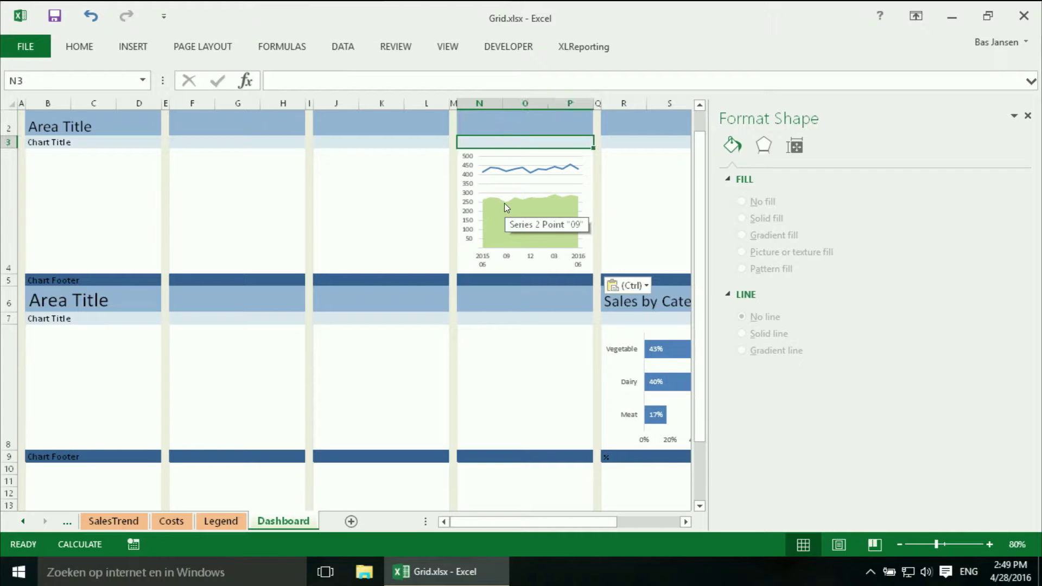
text(Sal)
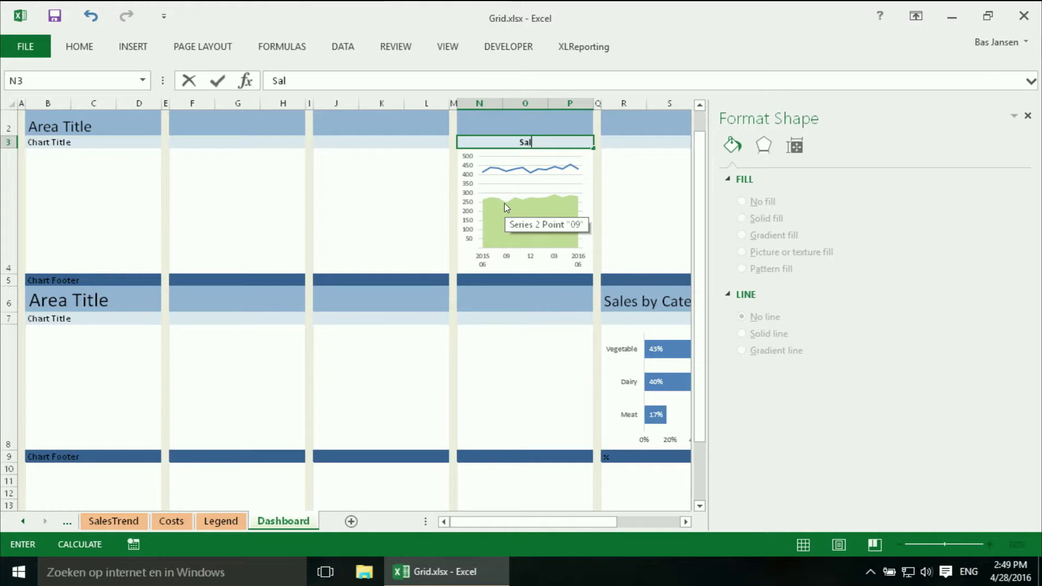
text(es Trend)
click(477, 324)
Add the footer '1000 x $' in cell N5 below the chart.
click(465, 281)
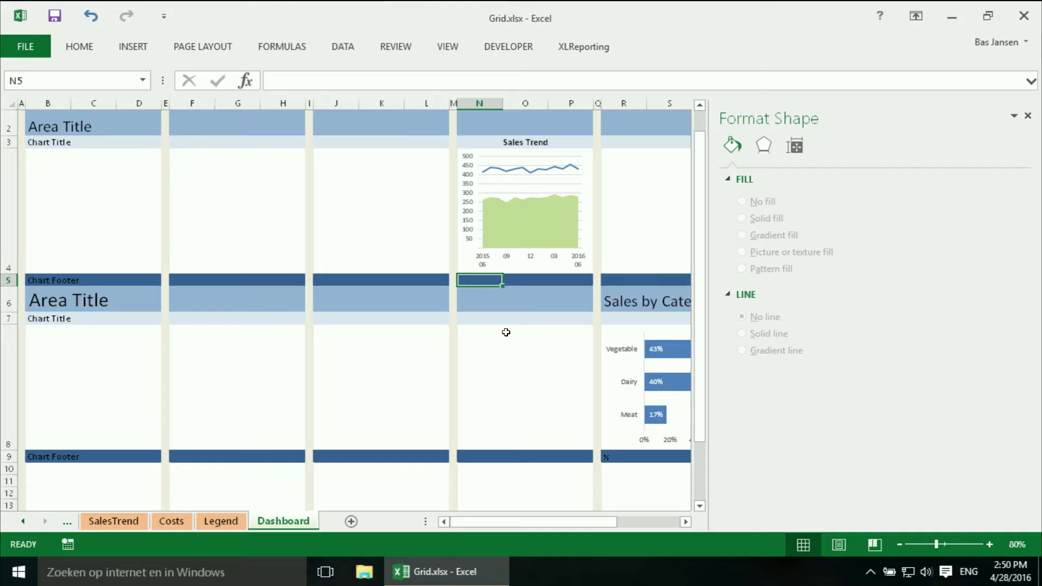
text(1000 x)
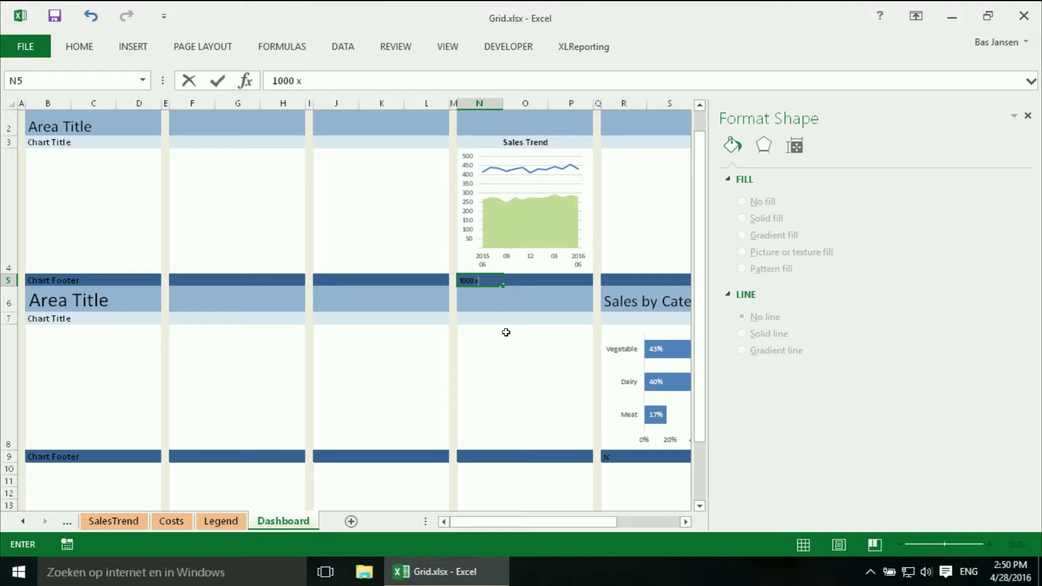
text( $)
key(ctrl+Return)
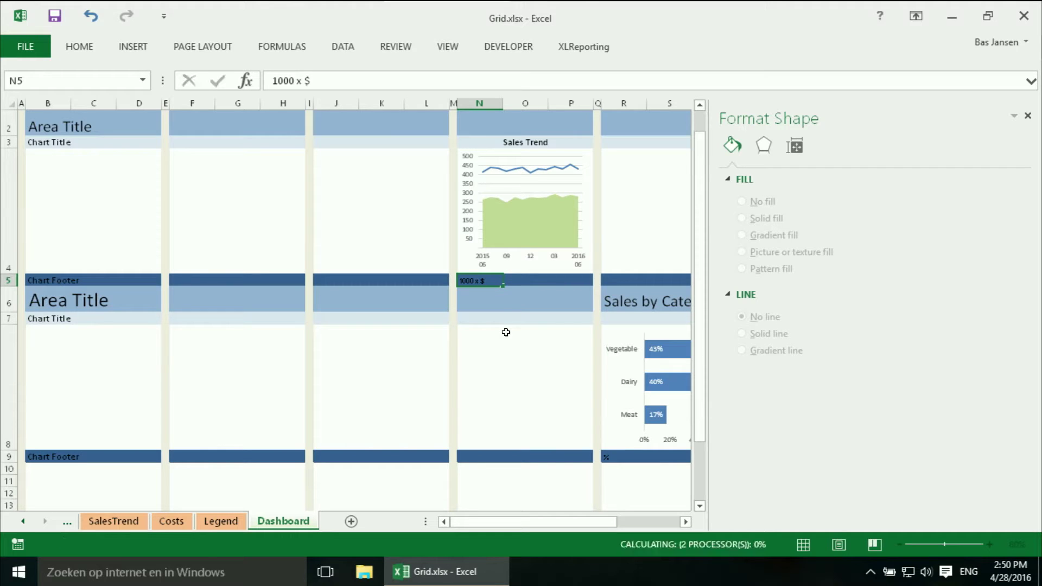
key(Down)
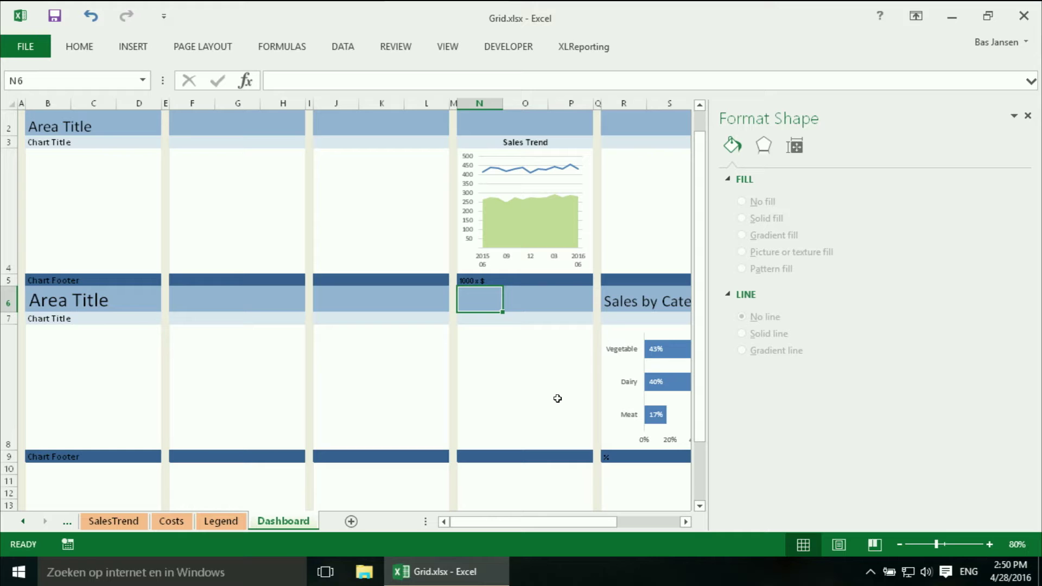